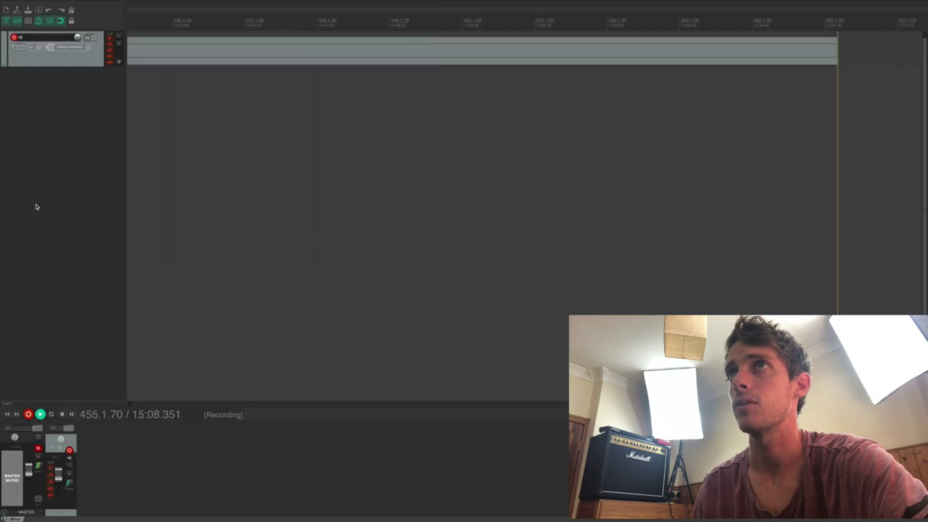
- Switch to Impulse Response Utility and deconvolve the recorded sweep into an impulse response
{"action": "key", "text": "ctrl+Right"}
{"action": "key", "text": "ctrl+Left"}
{"action": "key", "text": "ctrl+Right"}
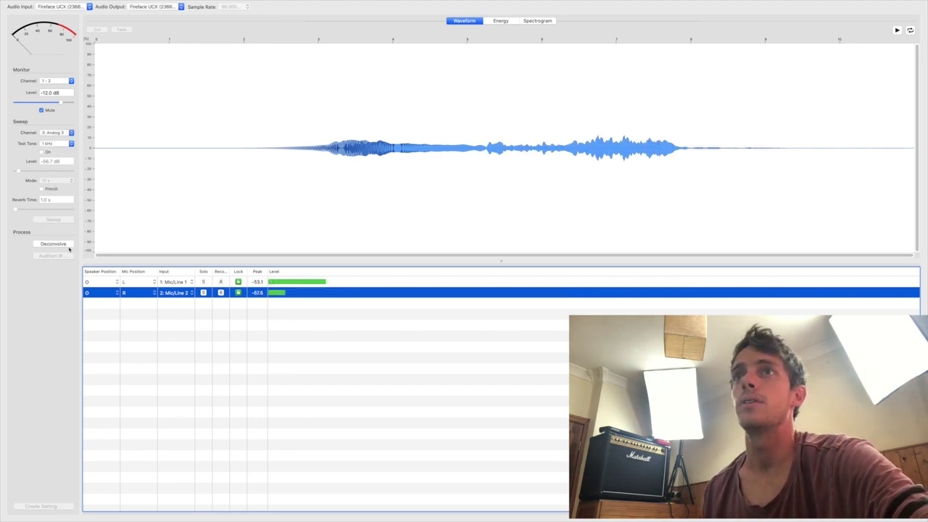
{"action": "left_click", "coordinate": [63, 246]}
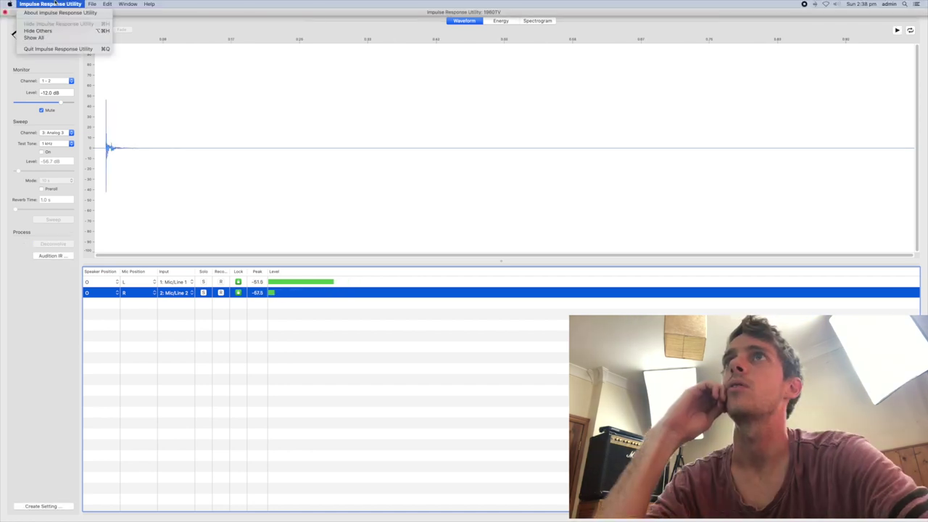
- Create a Space Designer setting named v1960tvpresmax from the deconvolved impulse response
{"action": "left_click", "coordinate": [91, 4]}
{"action": "left_click", "coordinate": [92, 3]}
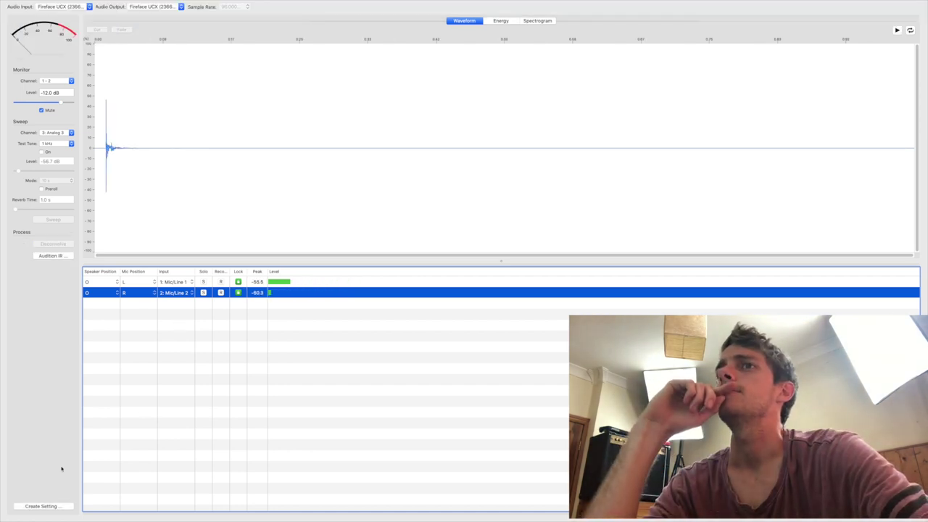
{"action": "left_click", "coordinate": [37, 508]}
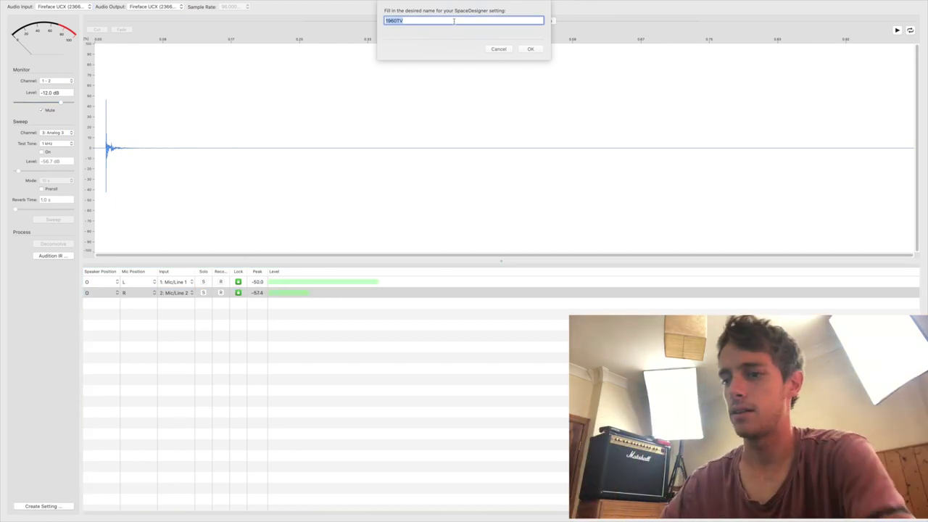
{"action": "key", "text": "BackSpace"}
{"action": "type", "text": "Marshall 1960TV"}
{"action": "key", "text": "Return"}
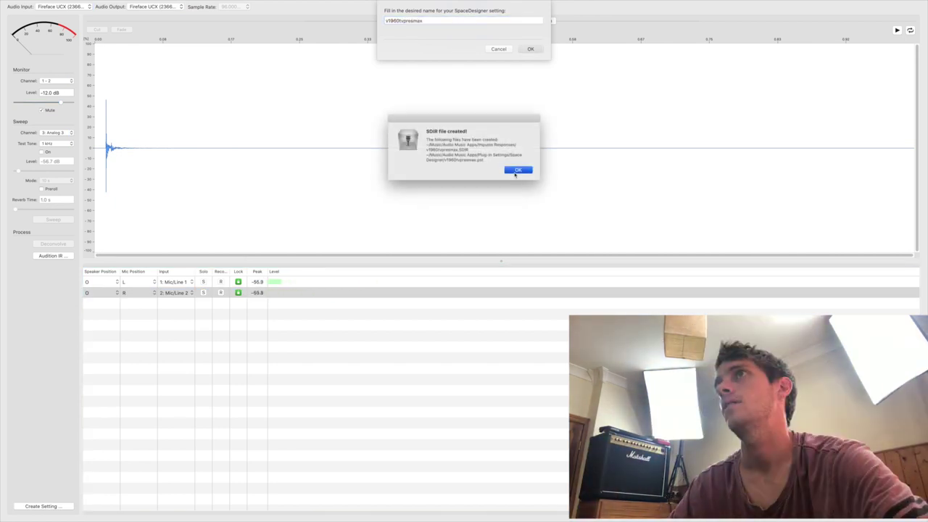
{"action": "key", "text": "Return"}
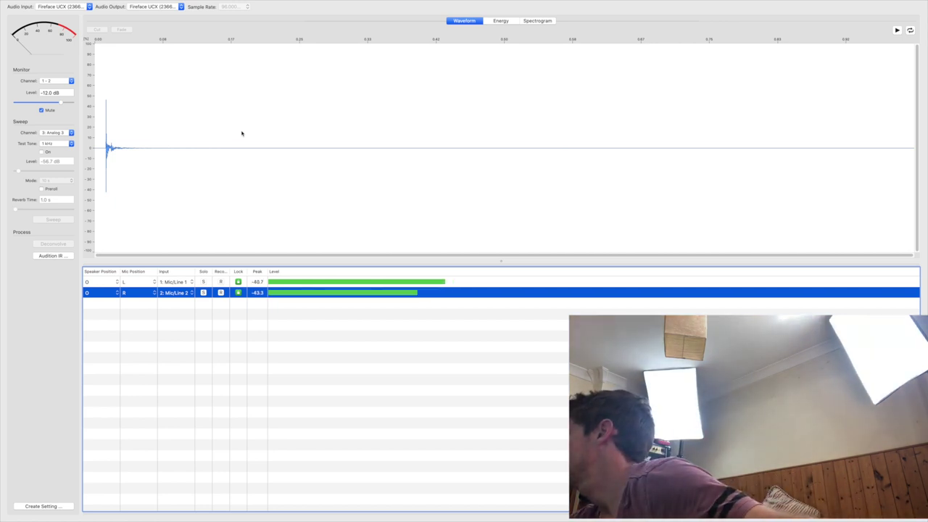
- Record a new sweep on both the L and R mic inputs and deconvolve it
{"action": "left_click", "coordinate": [221, 281]}
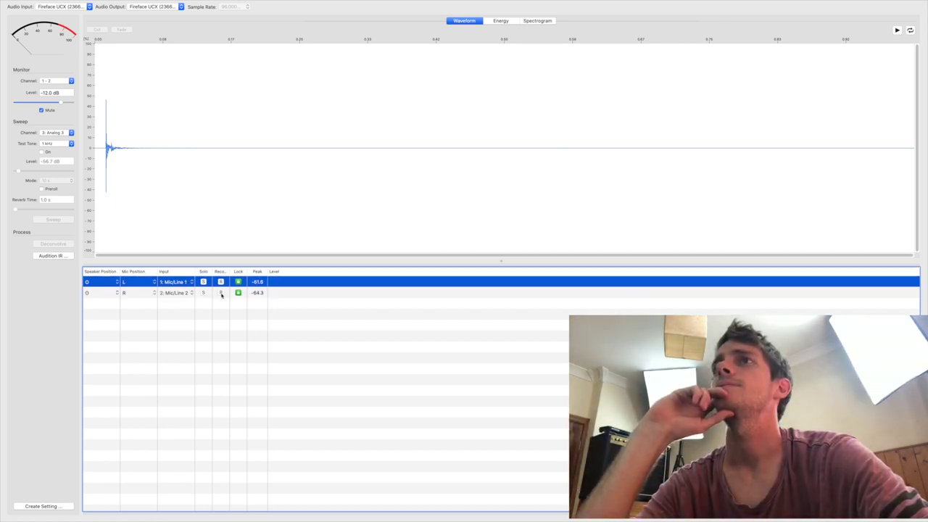
{"action": "left_click", "coordinate": [221, 292]}
{"action": "left_click", "coordinate": [58, 221]}
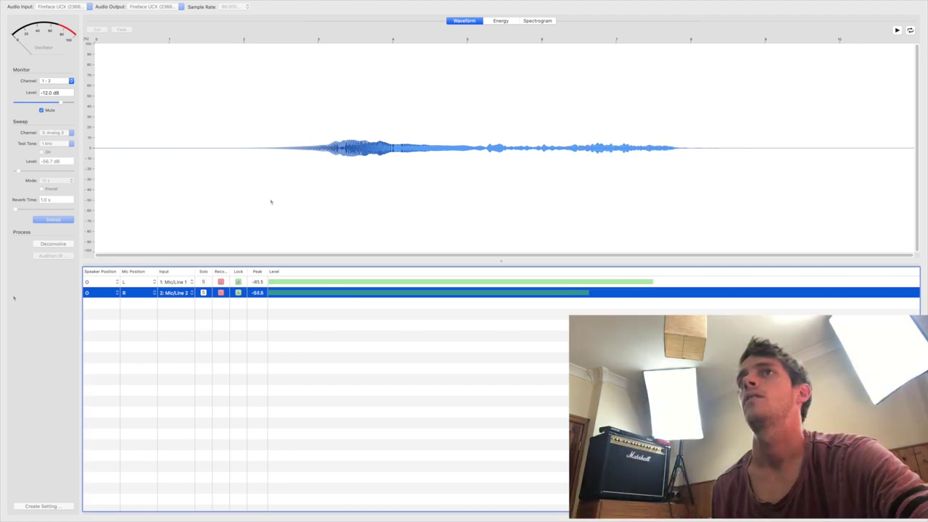
{"action": "left_click", "coordinate": [53, 243]}
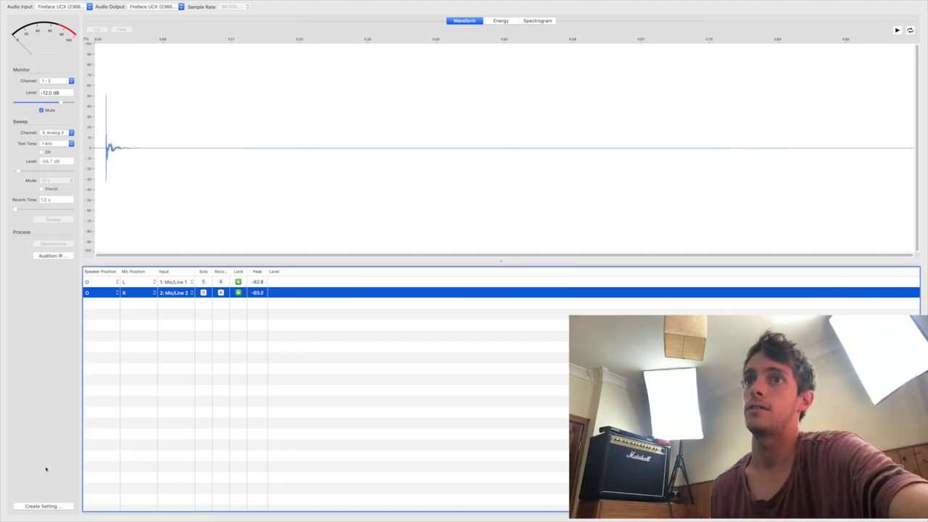
- Record another sweep on both mic inputs and finish creating its Space Designer setting
{"action": "left_click", "coordinate": [52, 220]}
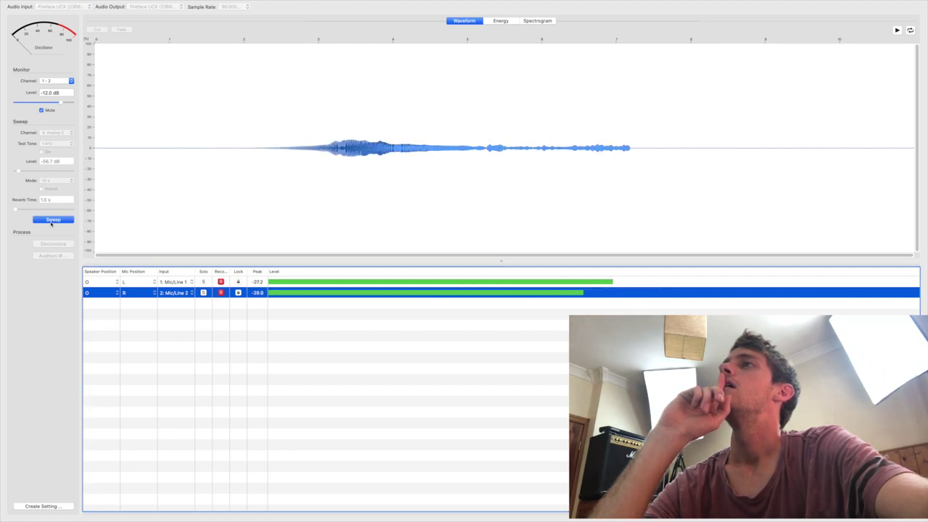
{"action": "left_click", "coordinate": [514, 171]}
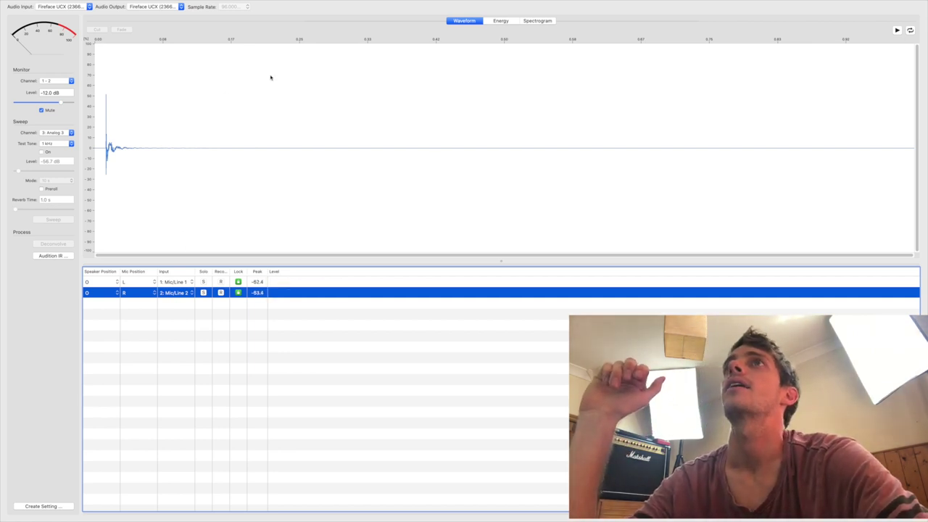
- Quit Impulse Response Utility, saving the changes to the 1960TV project
{"action": "mouse_move", "coordinate": [45, 1]}
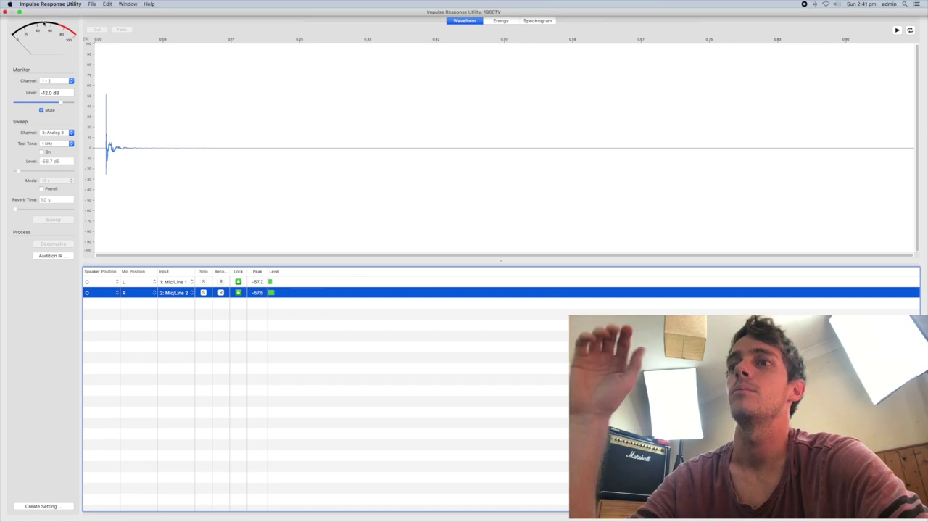
{"action": "key", "text": "super+q"}
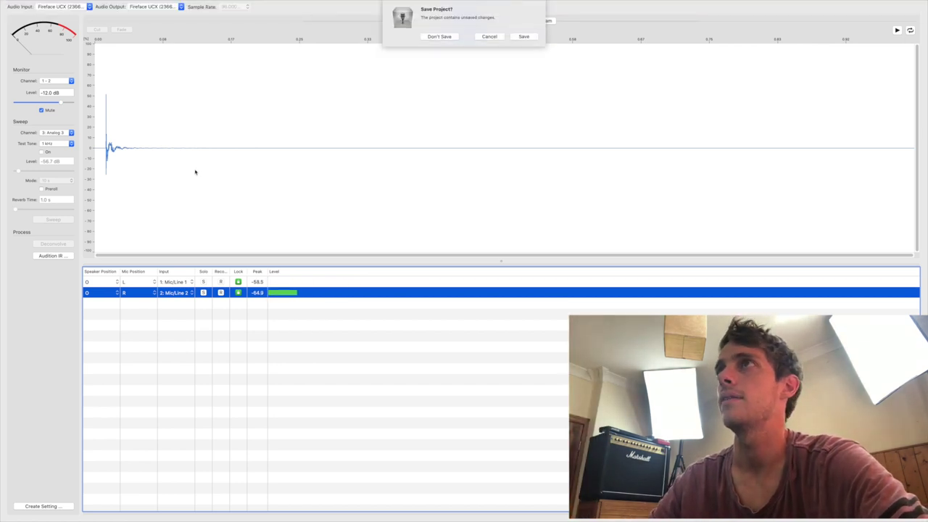
{"action": "left_click", "coordinate": [524, 37]}
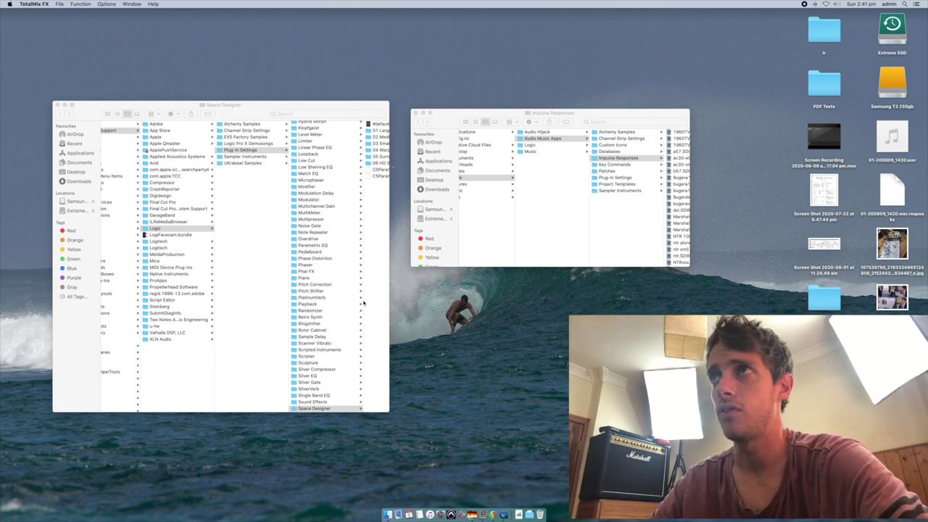
- Examine in Finder the folder paths of the Space Designer plug-in settings and the Impulse Responses folder, including its v1960TV SDIR files
{"action": "left_click_drag", "start_coordinate": [309, 108], "coordinate": [280, 97]}
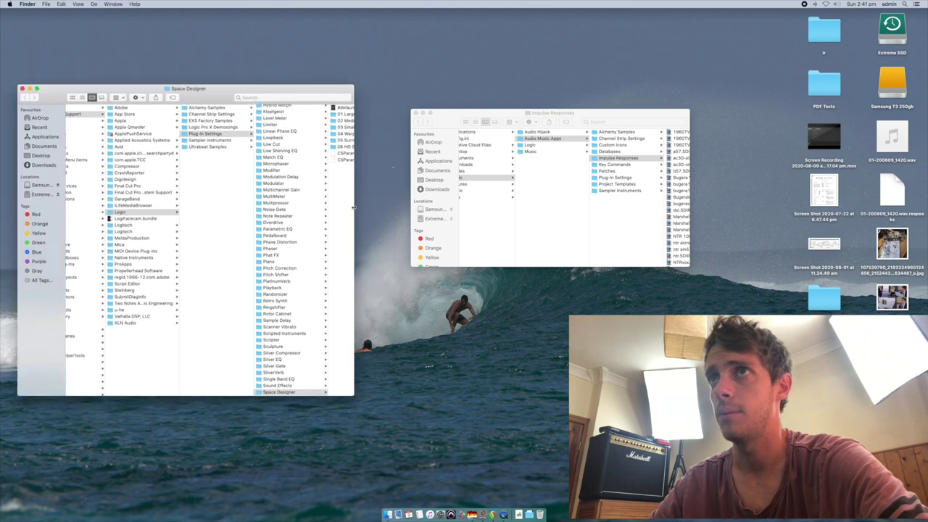
{"action": "left_click_drag", "start_coordinate": [354, 209], "coordinate": [360, 209]}
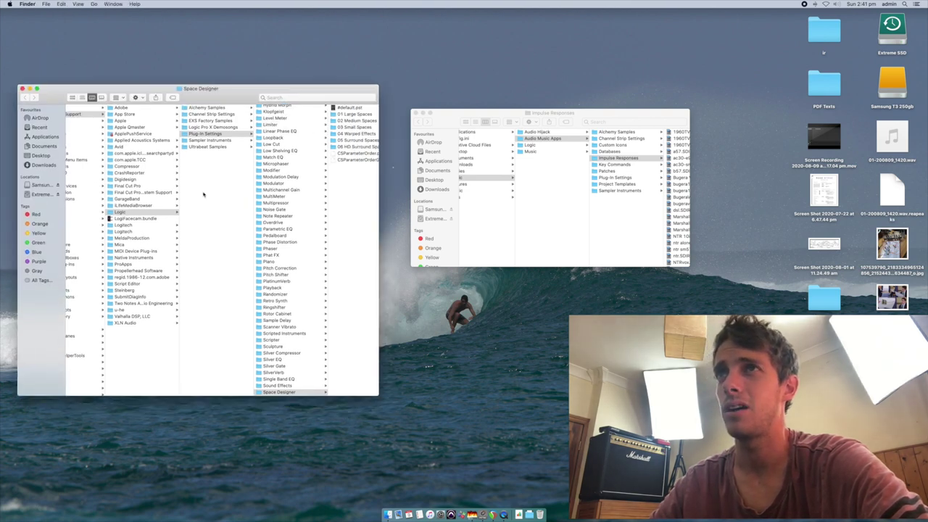
{"action": "scroll", "coordinate": [203, 195], "scroll_direction": "left", "scroll_amount": 6}
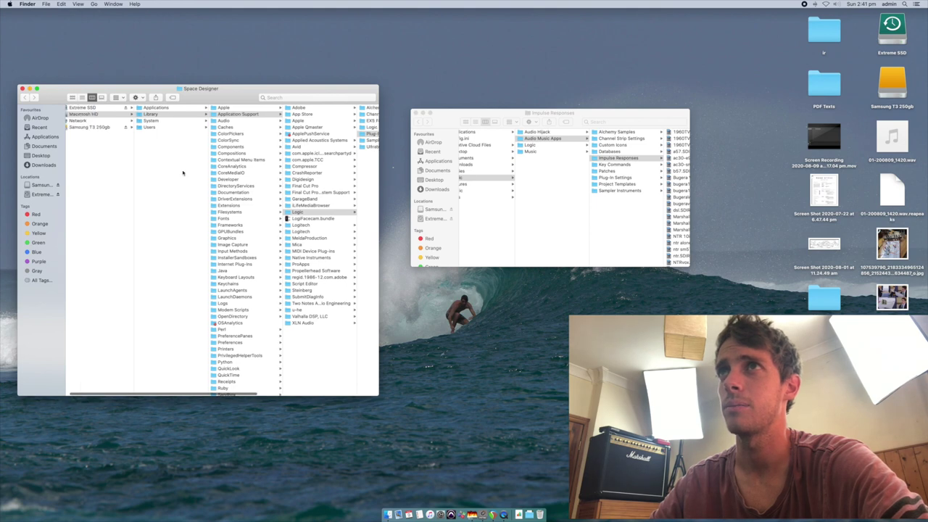
{"action": "scroll", "coordinate": [196, 126], "scroll_direction": "right", "scroll_amount": 1}
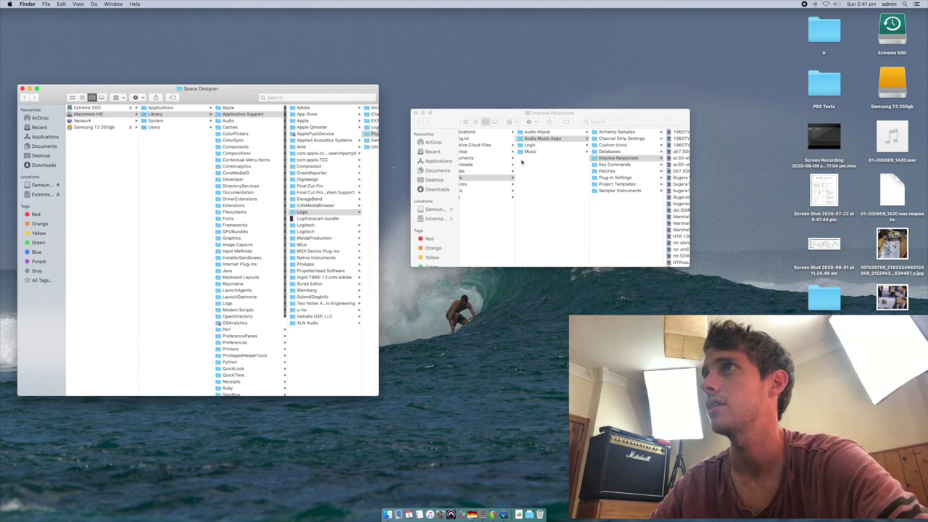
{"action": "scroll", "coordinate": [506, 164], "scroll_direction": "left", "scroll_amount": 5}
{"action": "scroll", "coordinate": [505, 165], "scroll_direction": "left", "scroll_amount": 5}
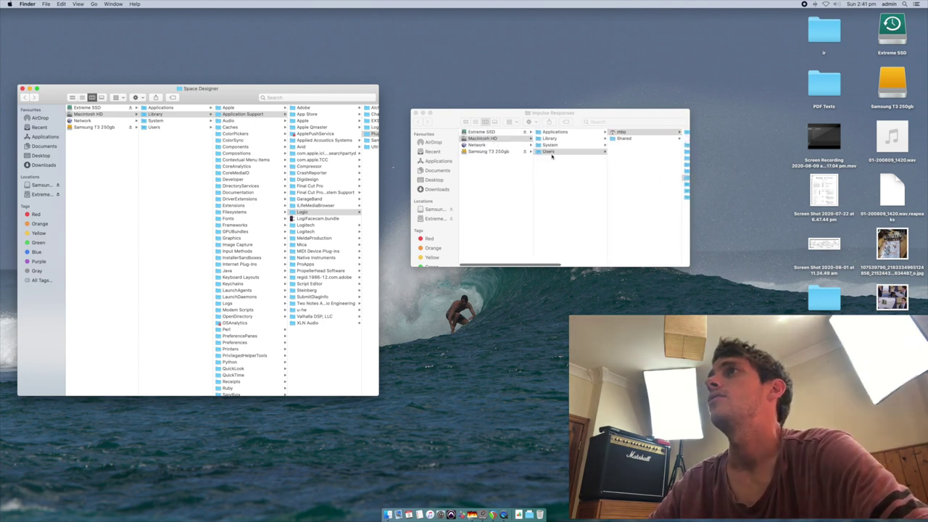
{"action": "scroll", "coordinate": [500, 139], "scroll_direction": "right", "scroll_amount": 5}
{"action": "scroll", "coordinate": [536, 144], "scroll_direction": "right", "scroll_amount": 10}
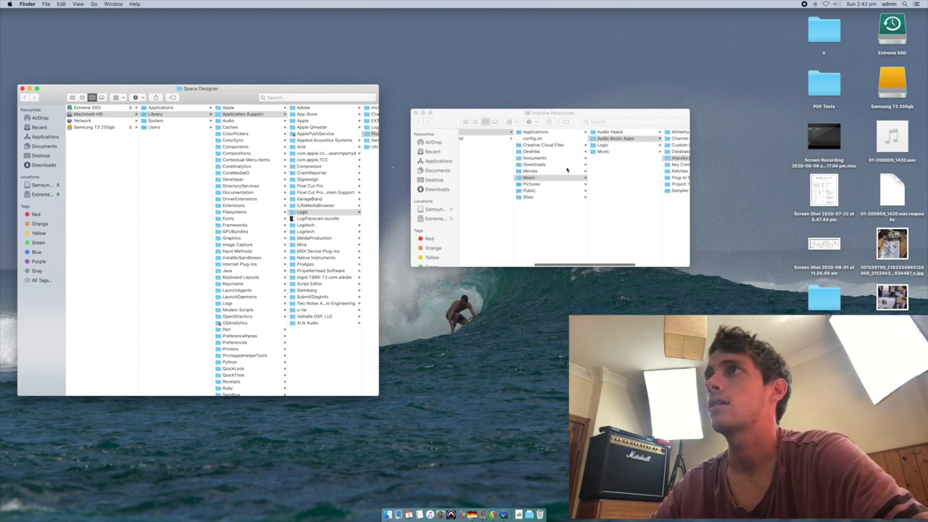
{"action": "scroll", "coordinate": [548, 148], "scroll_direction": "right", "scroll_amount": 5}
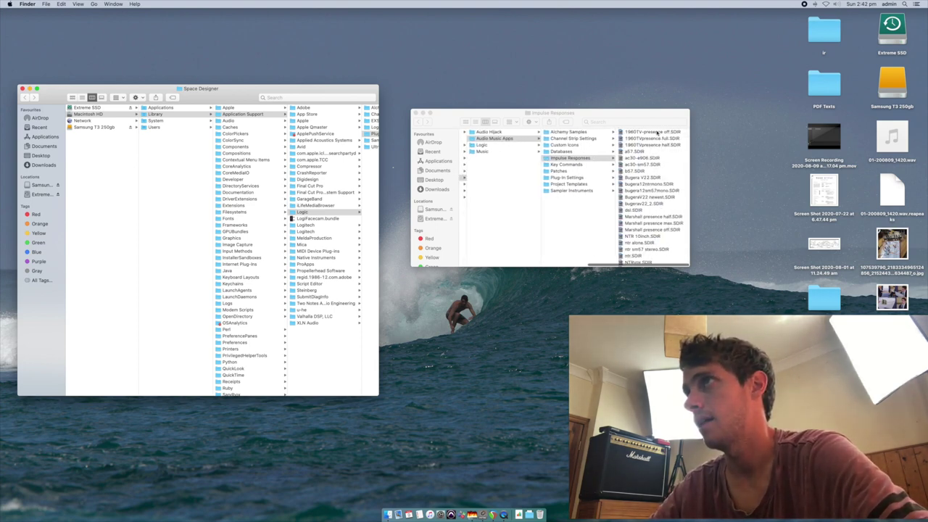
{"action": "scroll", "coordinate": [656, 133], "scroll_direction": "down", "scroll_amount": 5}
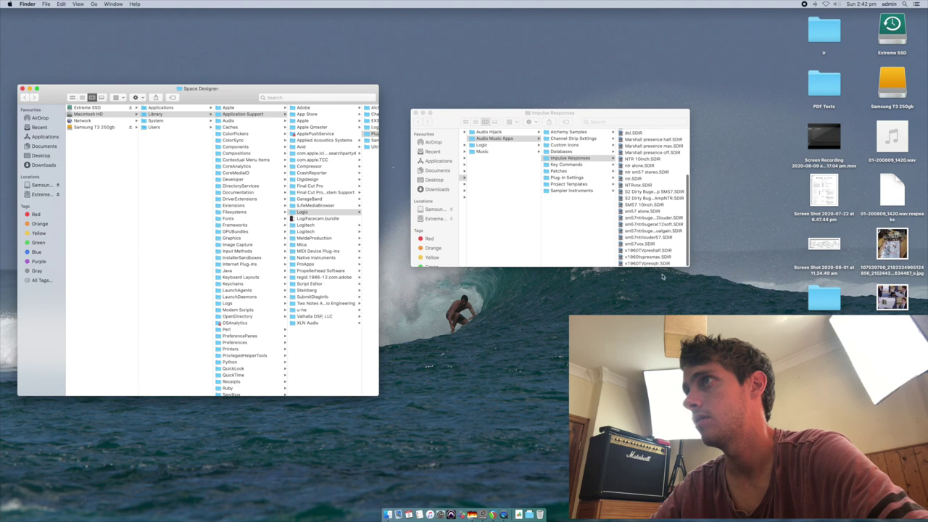
{"action": "left_click", "coordinate": [649, 252]}
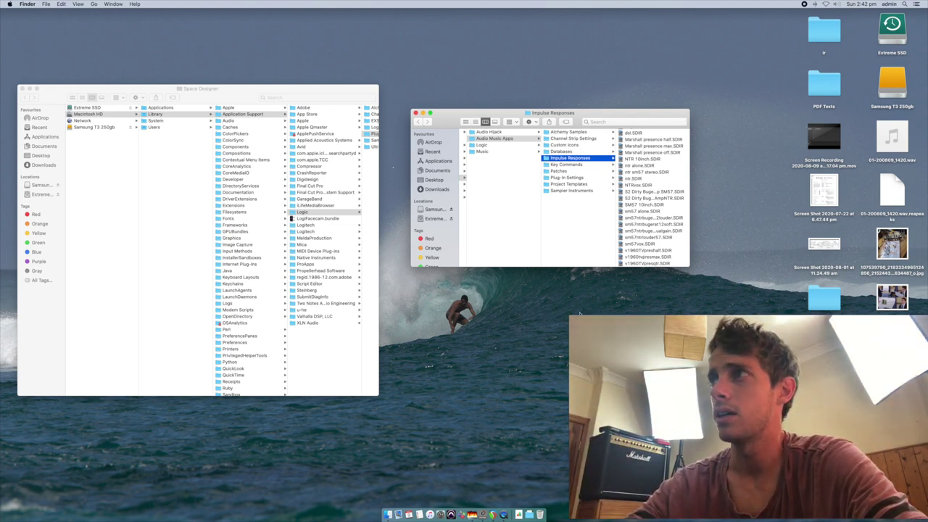
- In Pro Tools, import copies of v1960TVpreshalf.SDIR, v1960tvpresmax.SDIR and v1960TVpresqtr.SDIR into the Audio Files folder, on new tracks at Session Start
{"action": "left_click", "coordinate": [449, 511]}
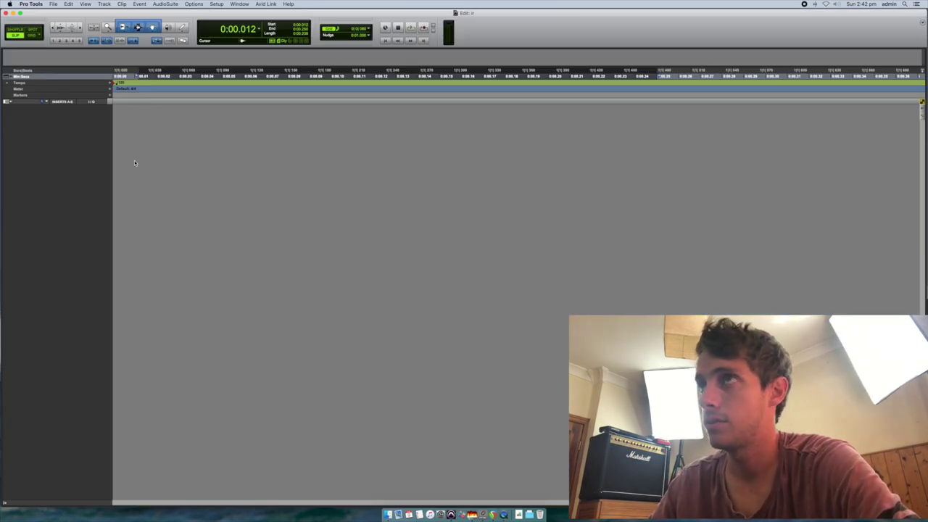
{"action": "key", "text": "super+shift+i"}
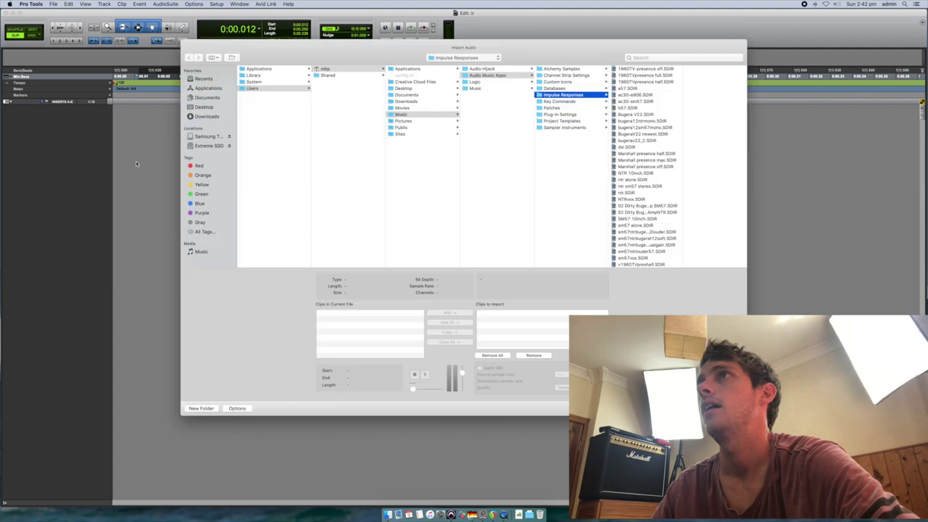
{"action": "scroll", "coordinate": [620, 234], "scroll_direction": "down", "scroll_amount": 1}
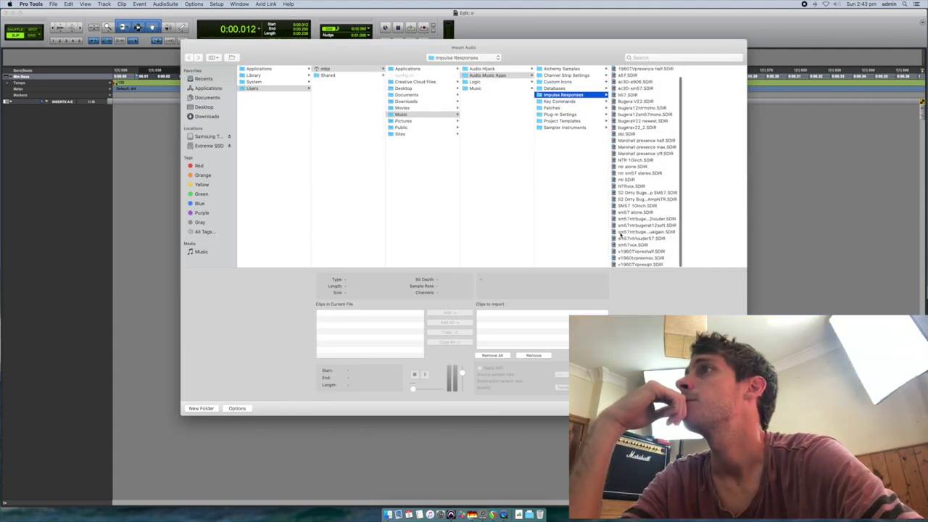
{"action": "left_click", "coordinate": [635, 254]}
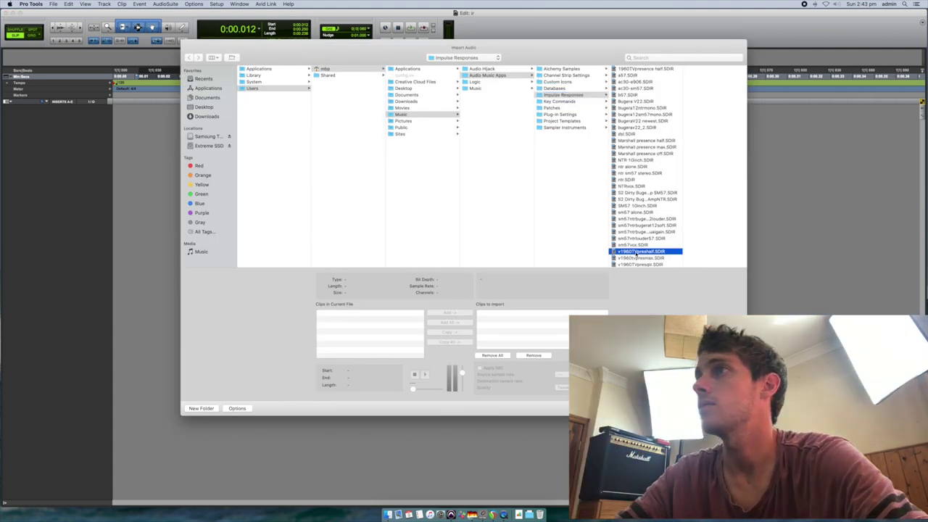
{"action": "left_click", "coordinate": [634, 265], "text": "shift"}
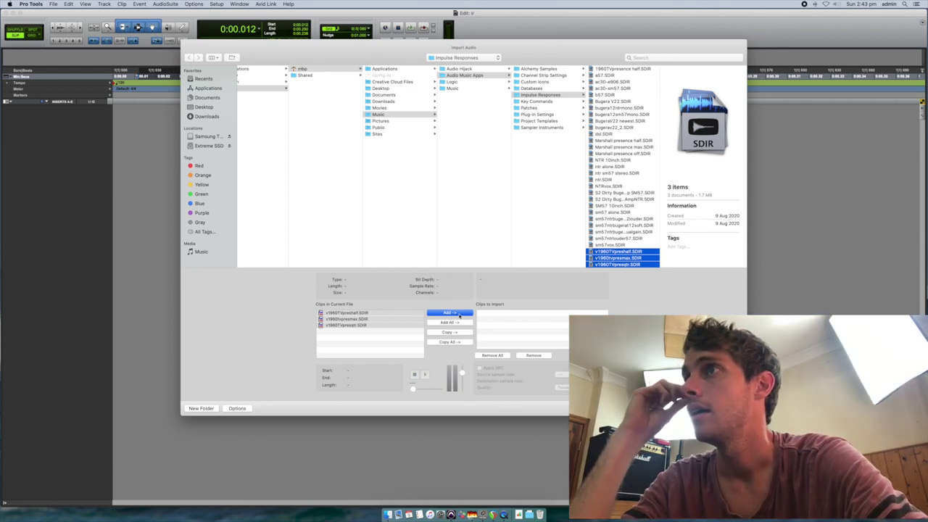
{"action": "left_click", "coordinate": [450, 332]}
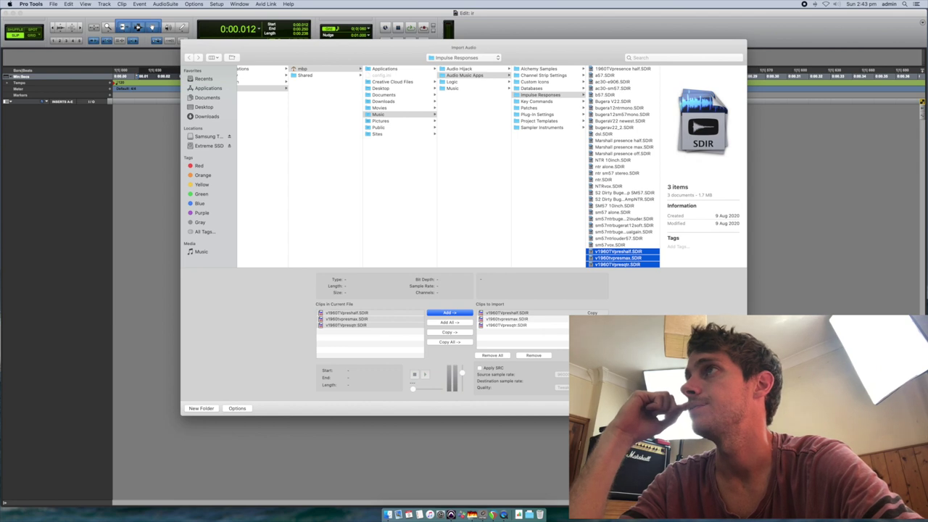
{"action": "key", "text": "Return"}
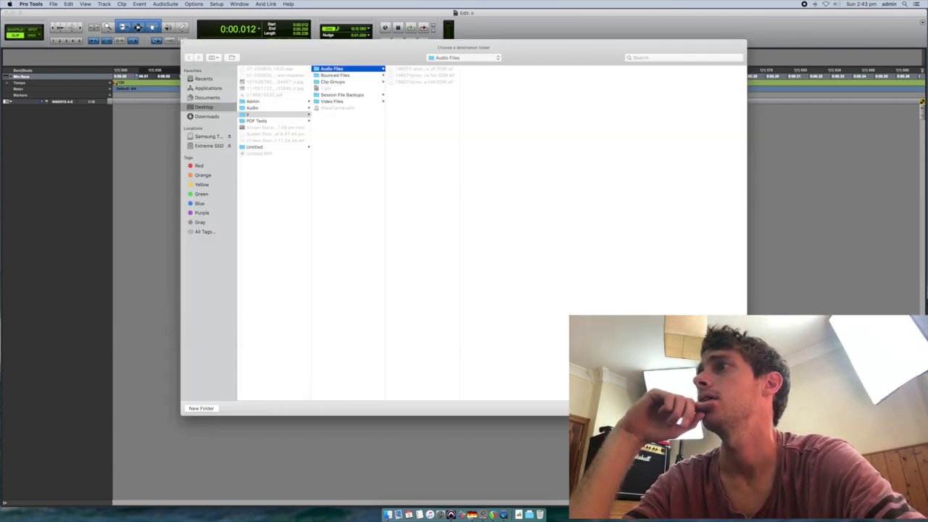
{"action": "key", "text": "Return"}
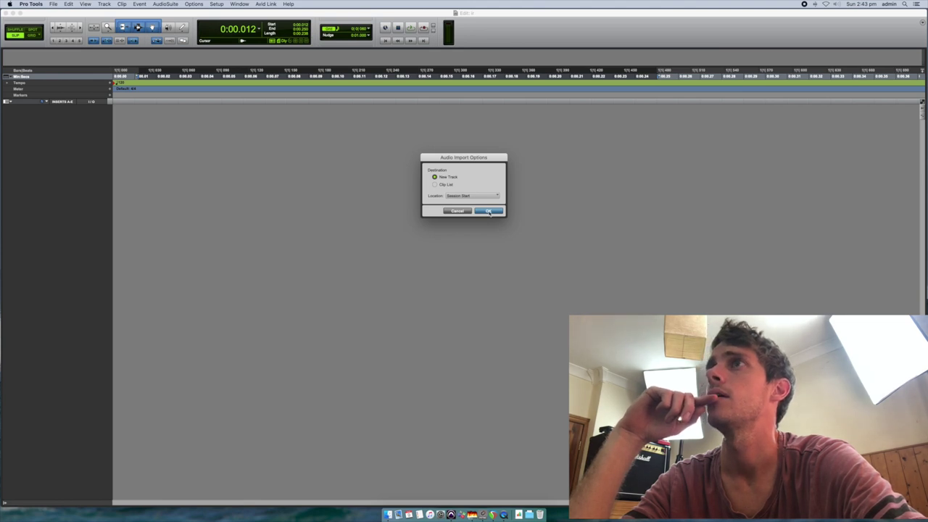
{"action": "left_click", "coordinate": [489, 210]}
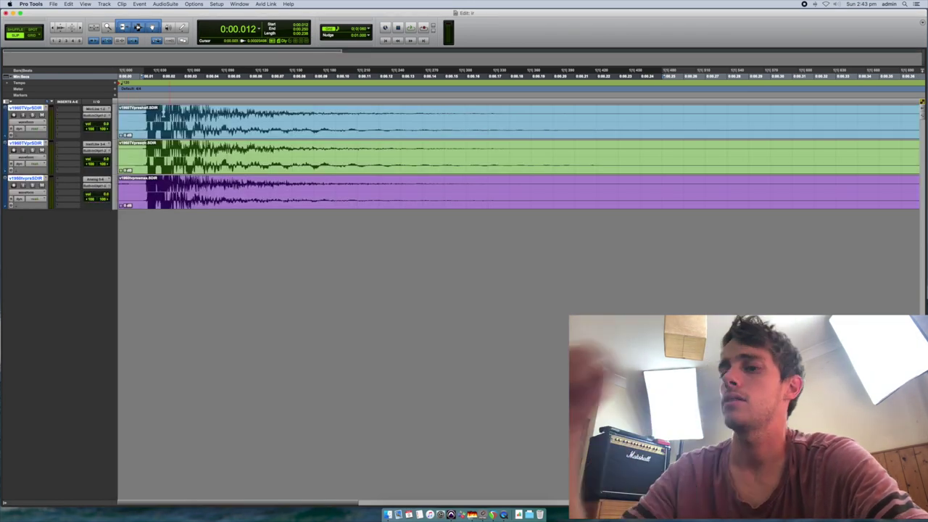
- Delete the silent lead-in from session start to about 0.011 s, just before the impulse, on all three SDIR tracks
{"action": "key", "text": "super+bracketright"}
{"action": "key", "text": "super+bracketright"}
{"action": "key", "text": "super+bracketright"}
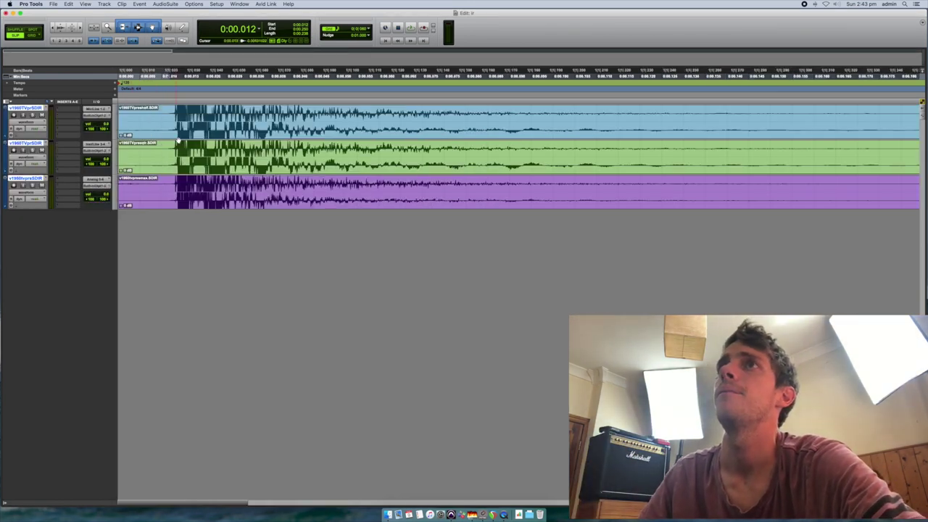
{"action": "left_click", "coordinate": [316, 111]}
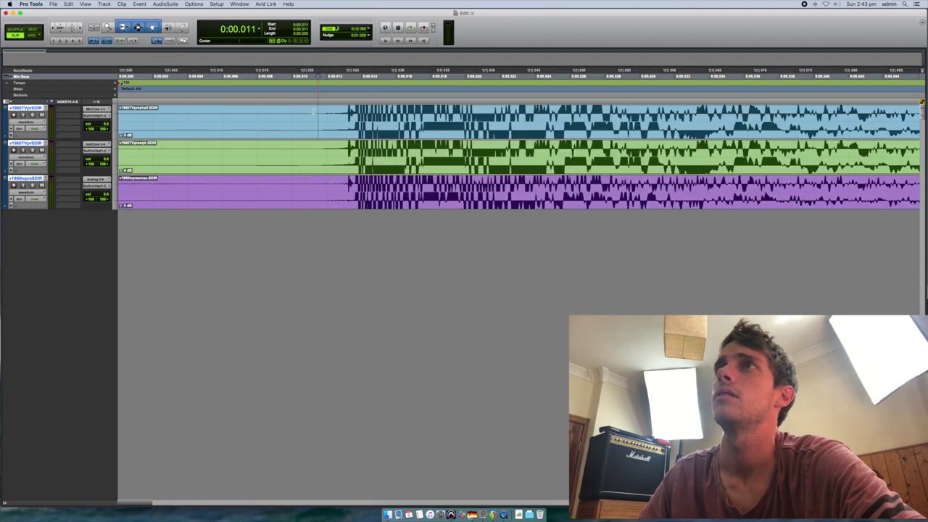
{"action": "left_click_drag", "start_coordinate": [316, 112], "coordinate": [114, 107]}
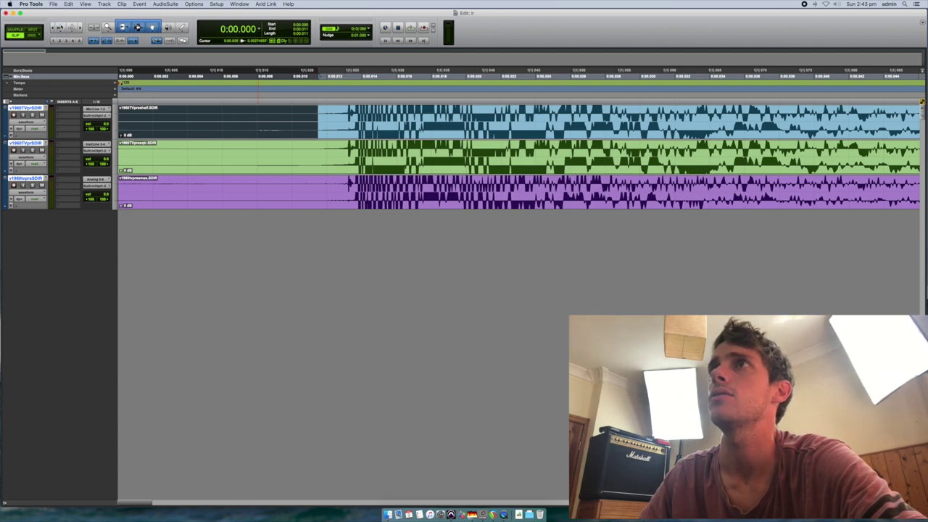
{"action": "key", "text": "super+bracketright"}
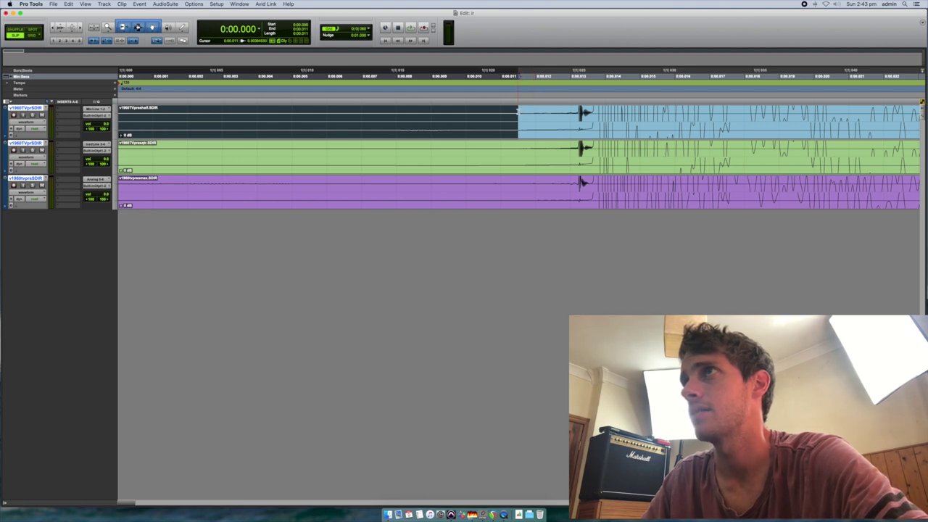
{"action": "left_click_drag", "start_coordinate": [517, 112], "coordinate": [92, 197]}
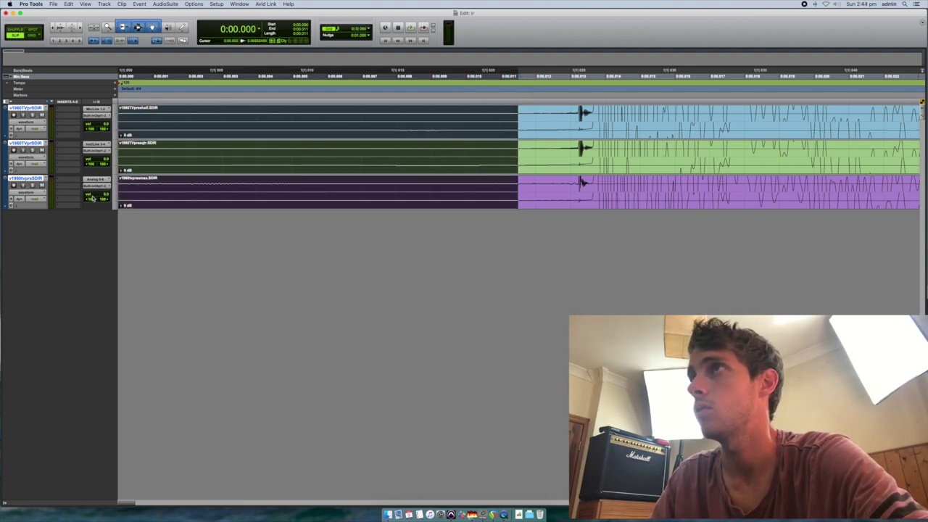
{"action": "key", "text": "Delete"}
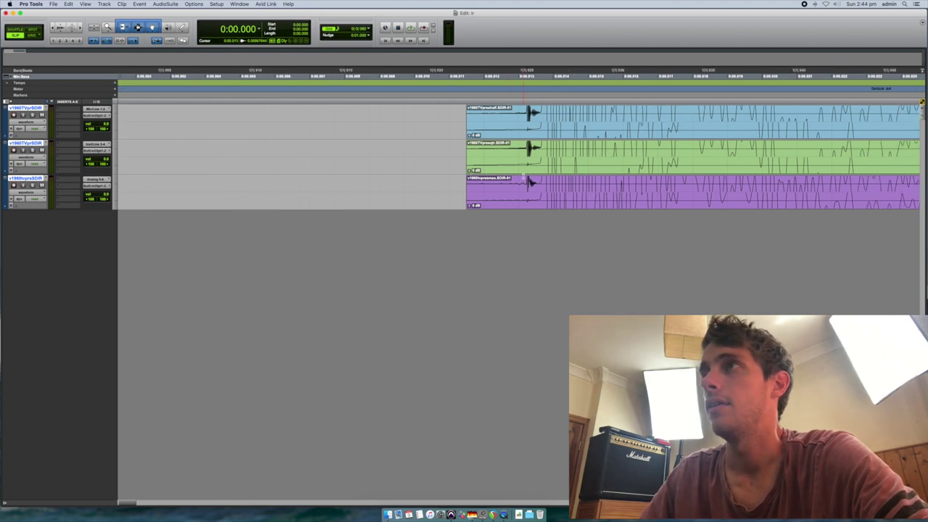
- Cut away the silent tail of all three clips from about 0.301 s to their end
{"action": "scroll", "coordinate": [417, 165], "scroll_direction": "down", "scroll_amount": 5}
{"action": "scroll", "coordinate": [417, 165], "scroll_direction": "down", "scroll_amount": 3}
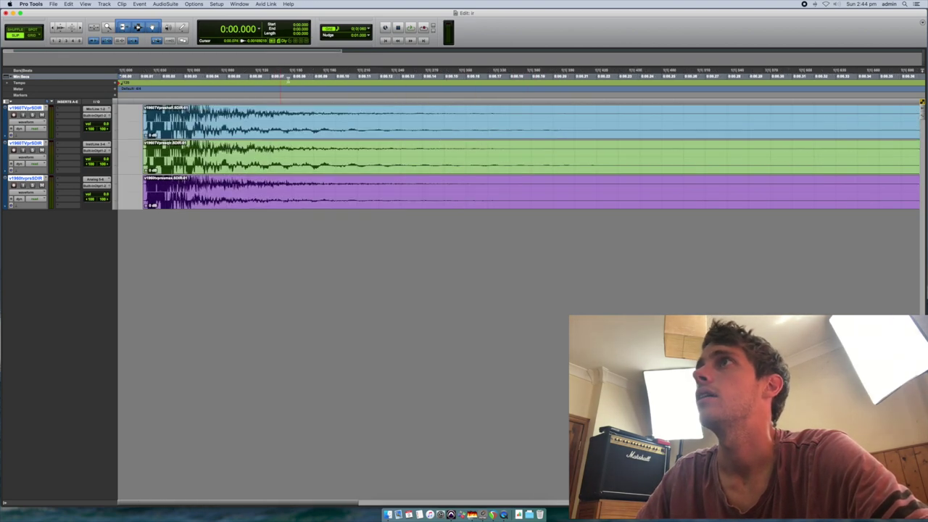
{"action": "scroll", "coordinate": [519, 107], "scroll_direction": "down", "scroll_amount": 2}
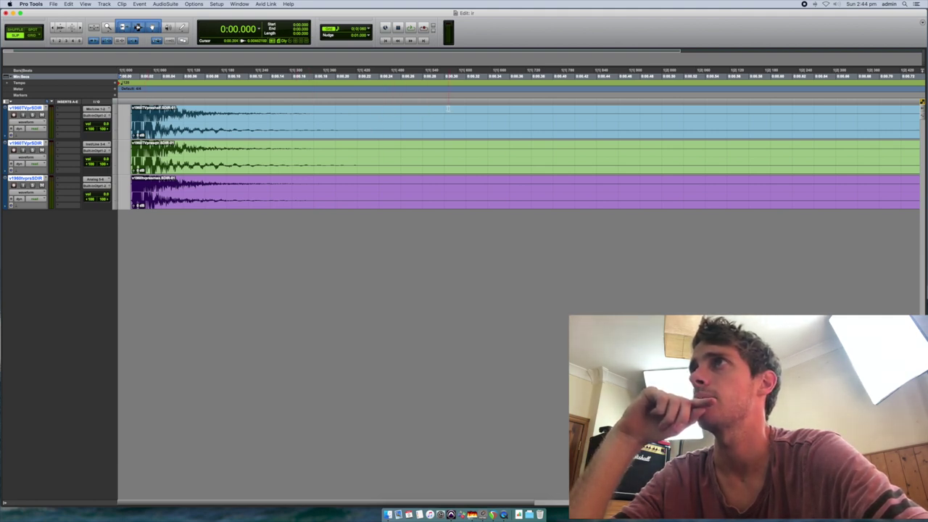
{"action": "left_click_drag", "start_coordinate": [446, 109], "coordinate": [817, 213]}
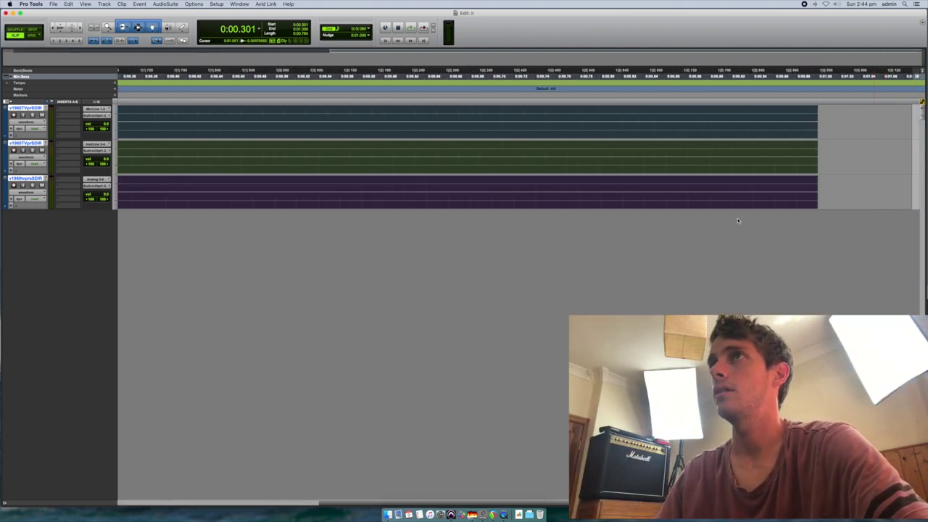
{"action": "left_click", "coordinate": [377, 111]}
{"action": "key", "text": "super+z"}
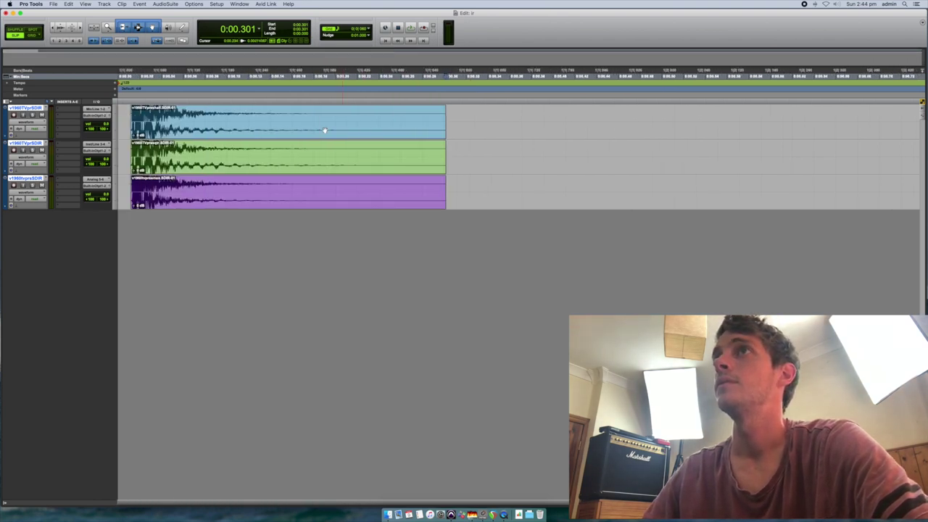
- Add a fade-out from about 0.264 s to the clip end on each of the three impulse responses
{"action": "key", "text": "super+bracketleft"}
{"action": "key", "text": "super+bracketright"}
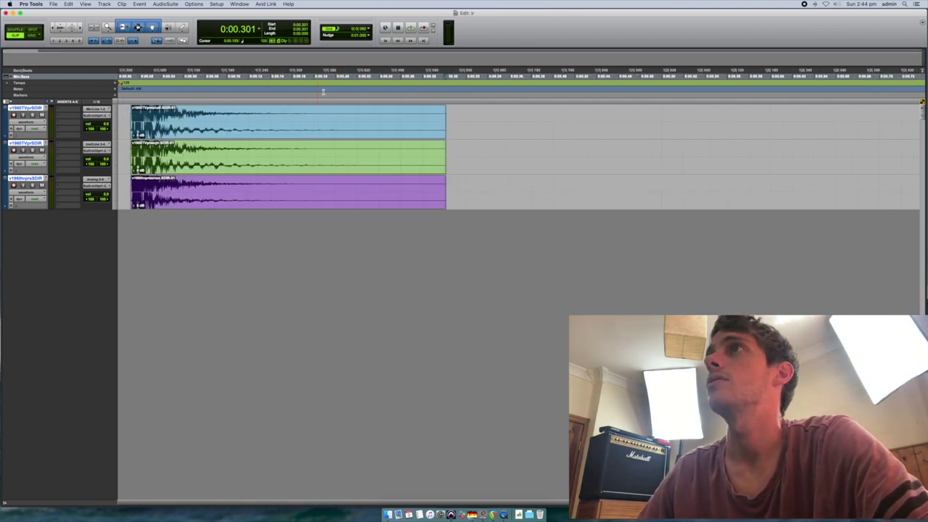
{"action": "key", "text": "super+bracketright"}
{"action": "left_click_drag", "start_coordinate": [518, 109], "coordinate": [438, 109]}
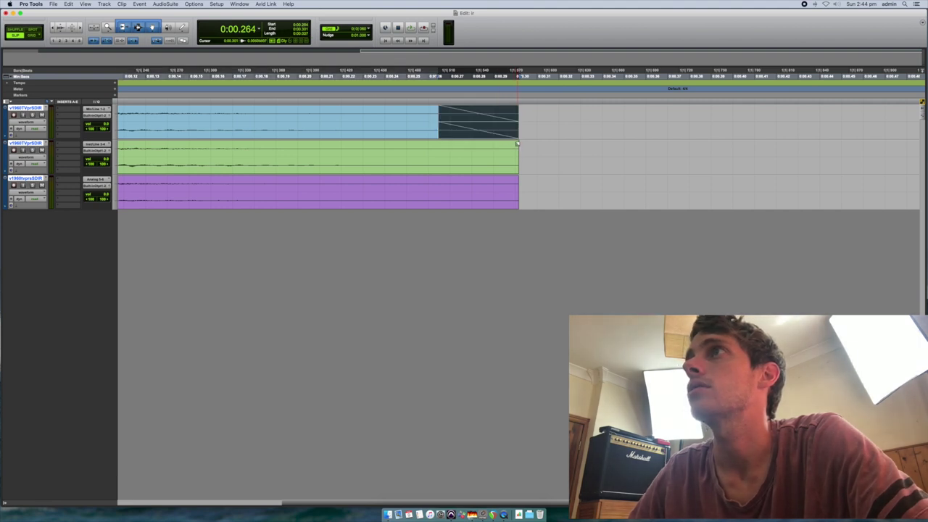
{"action": "left_click_drag", "start_coordinate": [518, 143], "coordinate": [438, 149]}
{"action": "left_click_drag", "start_coordinate": [514, 177], "coordinate": [439, 181]}
{"action": "scroll", "coordinate": [433, 147], "scroll_direction": "left", "scroll_amount": 1}
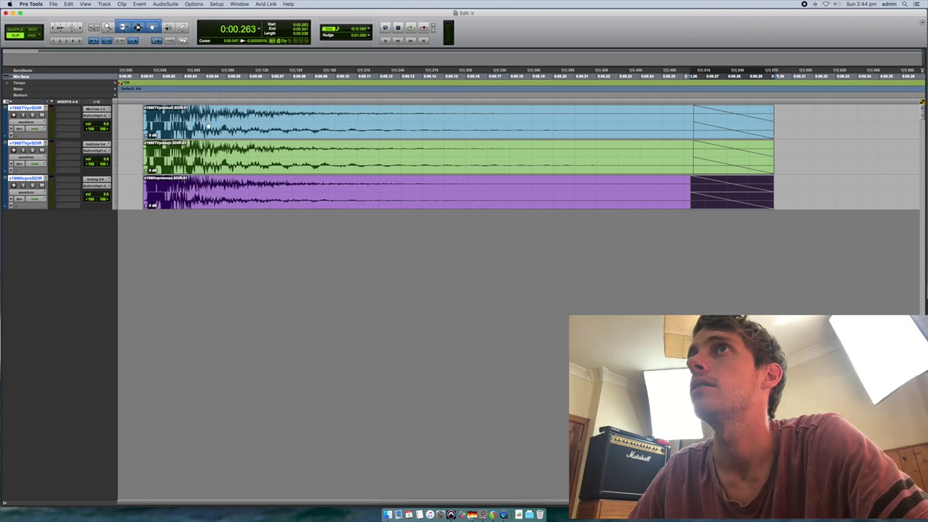
- Add a very short fade-in at the start of each of the three clips, ending well before the impulse
{"action": "scroll", "coordinate": [221, 131], "scroll_direction": "up", "scroll_amount": 3}
{"action": "scroll", "coordinate": [221, 131], "scroll_direction": "left", "scroll_amount": 10}
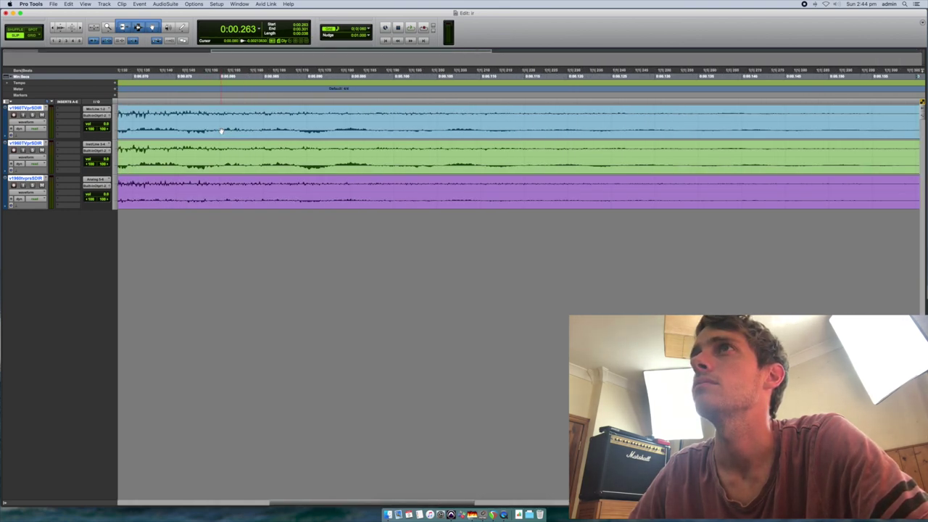
{"action": "left_click", "coordinate": [228, 120]}
{"action": "key", "text": "super+bracketright"}
{"action": "key", "text": "super+bracketright"}
{"action": "key", "text": "super+bracketright"}
{"action": "key", "text": "super+bracketright"}
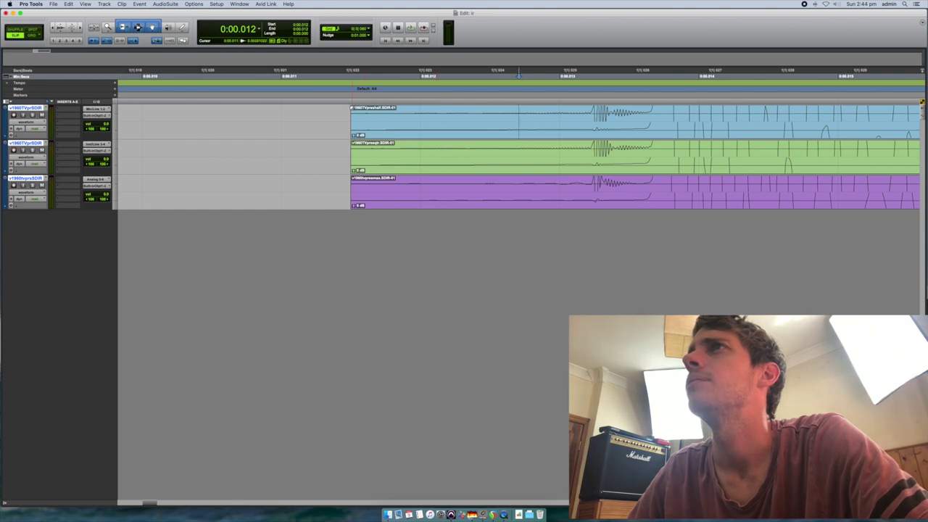
{"action": "left_click_drag", "start_coordinate": [353, 110], "coordinate": [400, 110]}
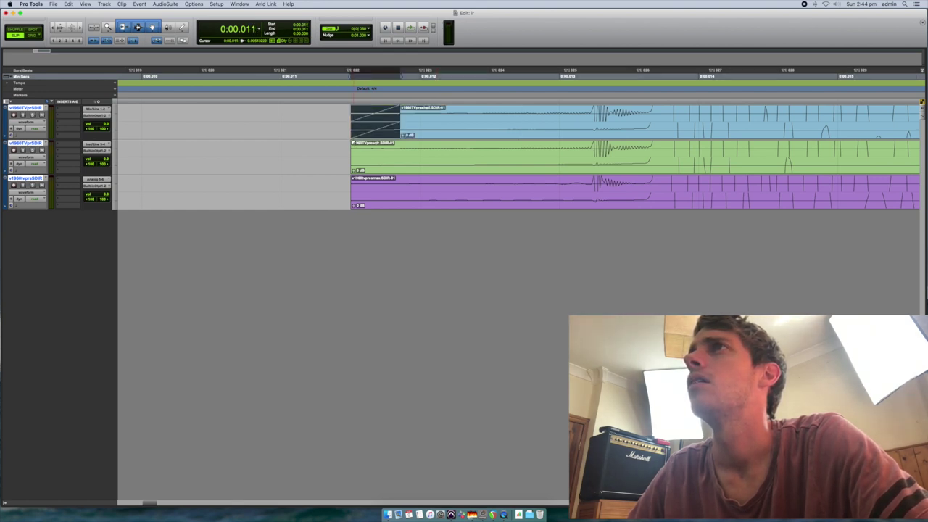
{"action": "left_click_drag", "start_coordinate": [352, 145], "coordinate": [401, 145]}
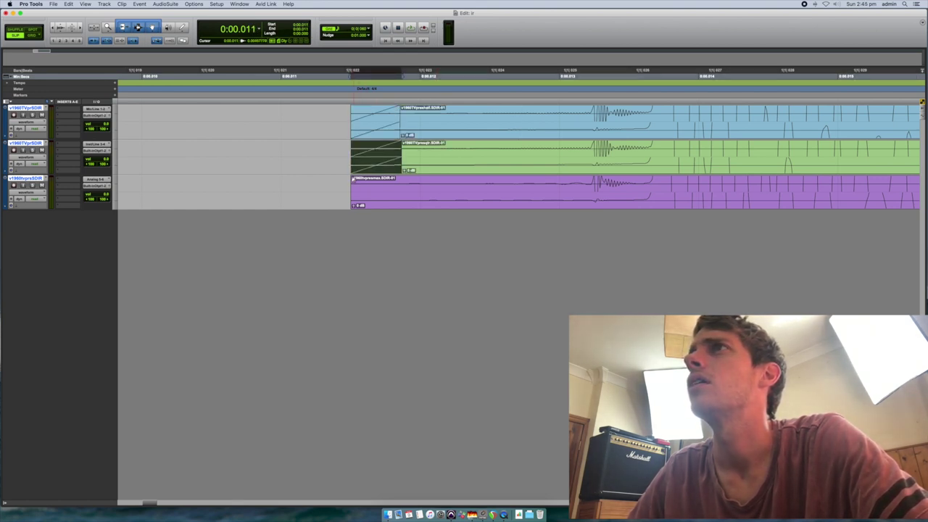
{"action": "left_click_drag", "start_coordinate": [353, 180], "coordinate": [402, 180]}
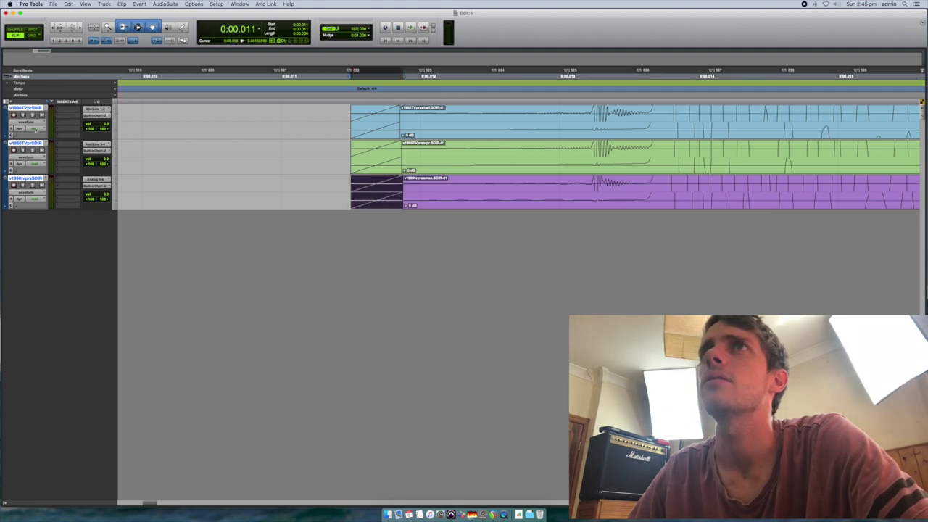
- Bounce the soloed v1960TVpreshalf clip offline as a 32 Bit Float, multiple mono WAV named 1960TV pres half_1
{"action": "left_click", "coordinate": [180, 142]}
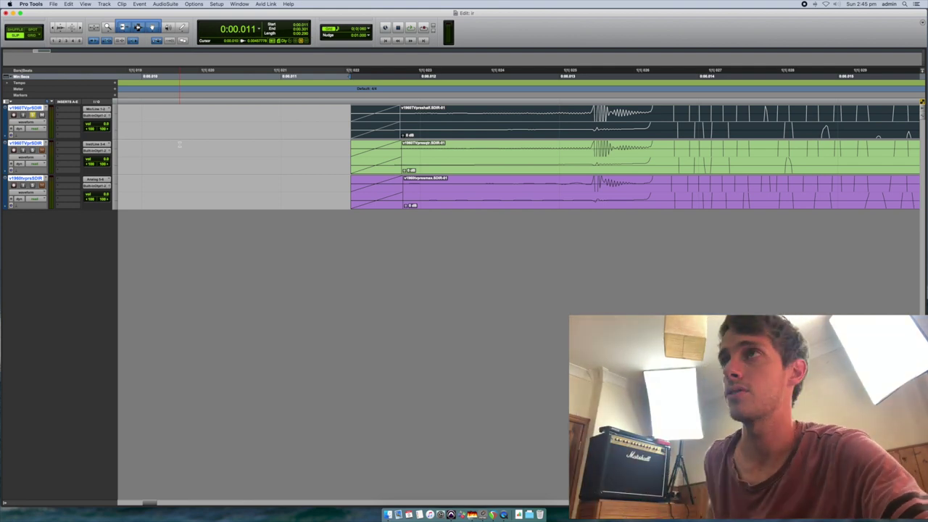
{"action": "left_click", "coordinate": [234, 132]}
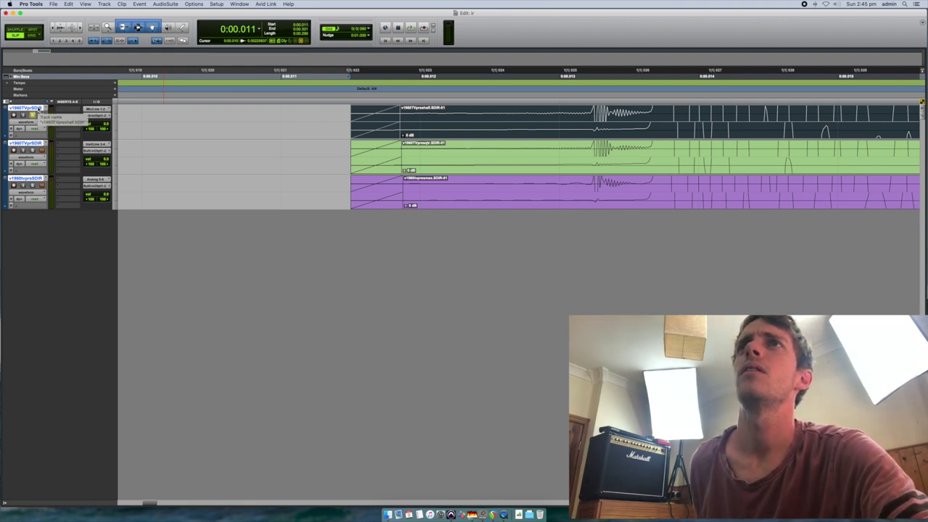
{"action": "left_click", "coordinate": [474, 130]}
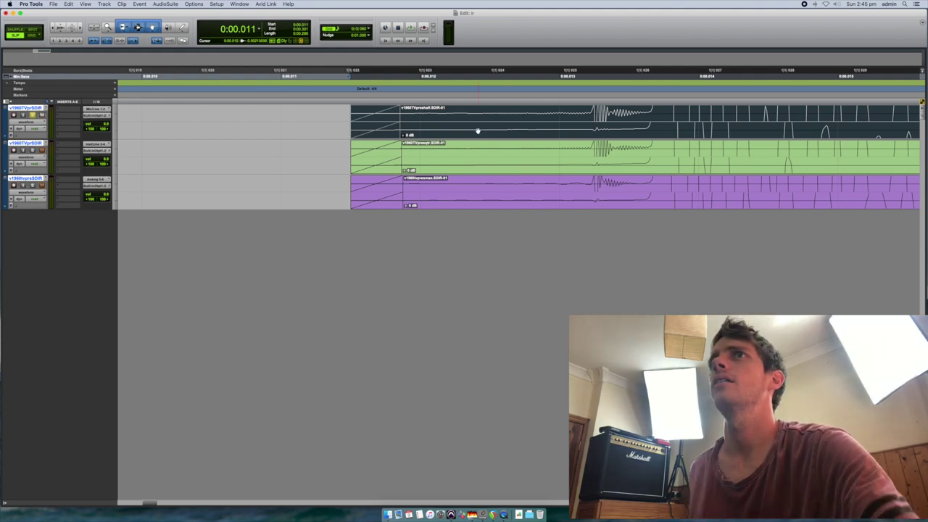
{"action": "key", "text": "super+alt+b"}
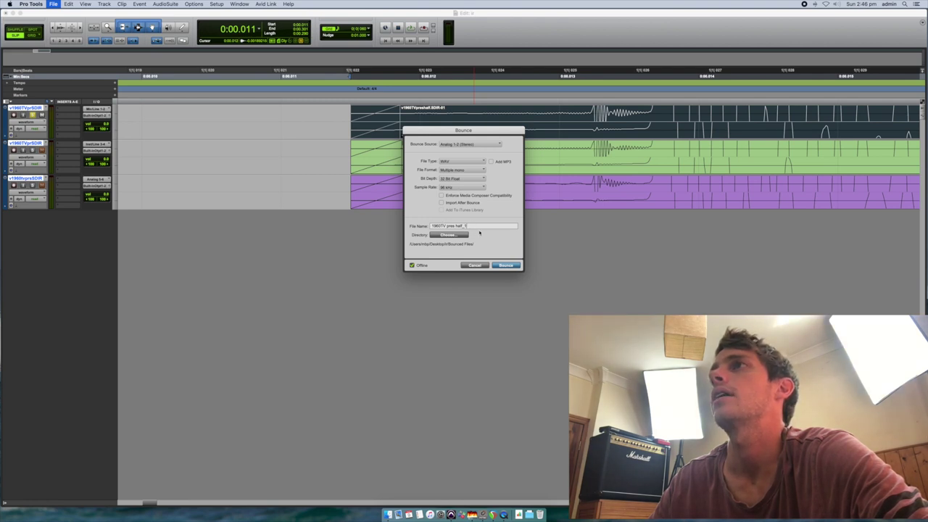
{"action": "left_click", "coordinate": [509, 265]}
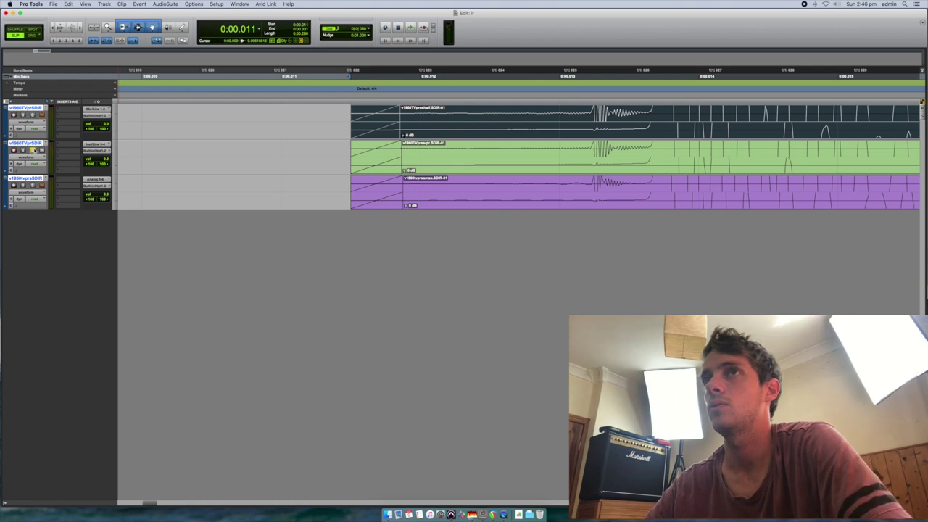
- Bounce the soloed v1960TVpresqtr track with the same WAV settings, naming the file 1960TV pres qtr_2
{"action": "key", "text": "super+alt+b"}
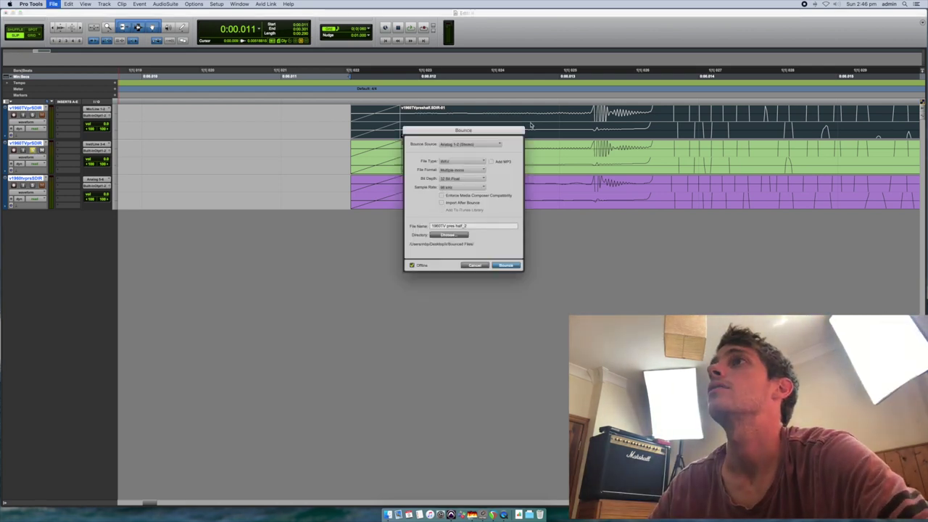
{"action": "left_click_drag", "start_coordinate": [461, 245], "coordinate": [372, 308]}
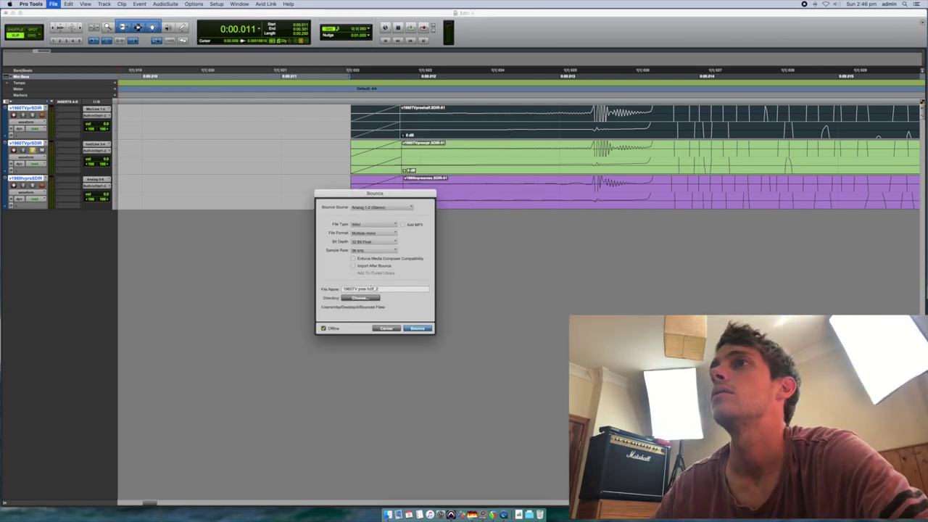
{"action": "type", "text": "qt"}
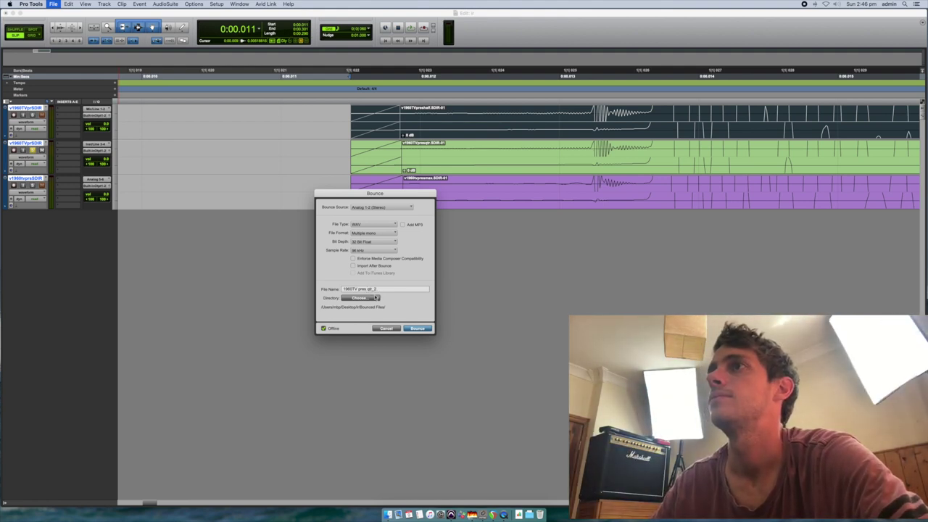
{"action": "key", "text": "Return"}
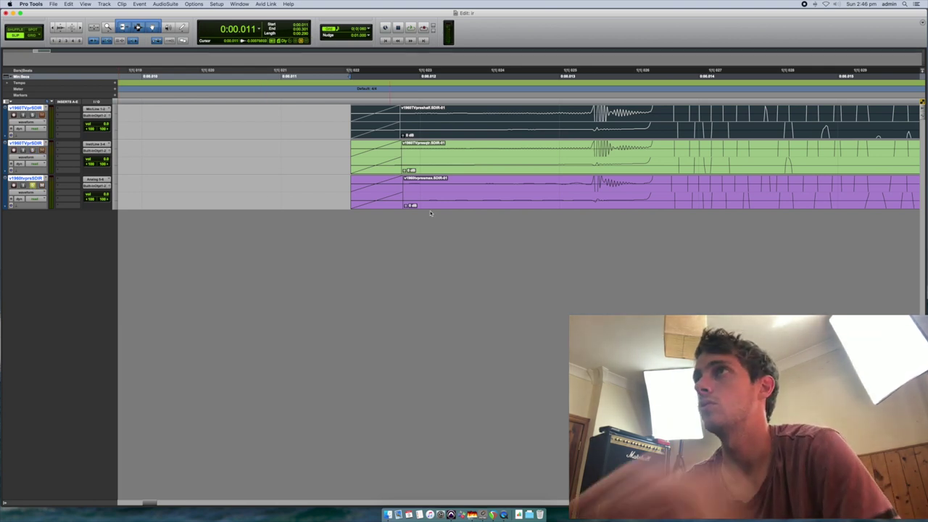
- Bounce the soloed v1960tvpresmax track with the same WAV settings, naming the file 1960TV pres max_3
{"action": "key", "text": "alt+super+b"}
{"action": "left_click_drag", "start_coordinate": [458, 131], "coordinate": [487, 215]}
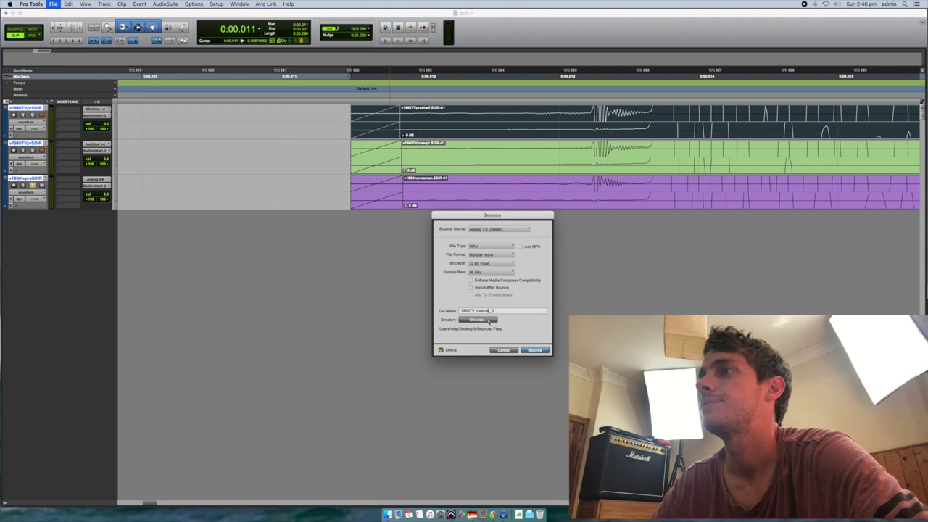
{"action": "key", "text": "BackSpace"}
{"action": "key", "text": "BackSpace"}
{"action": "type", "text": "mas"}
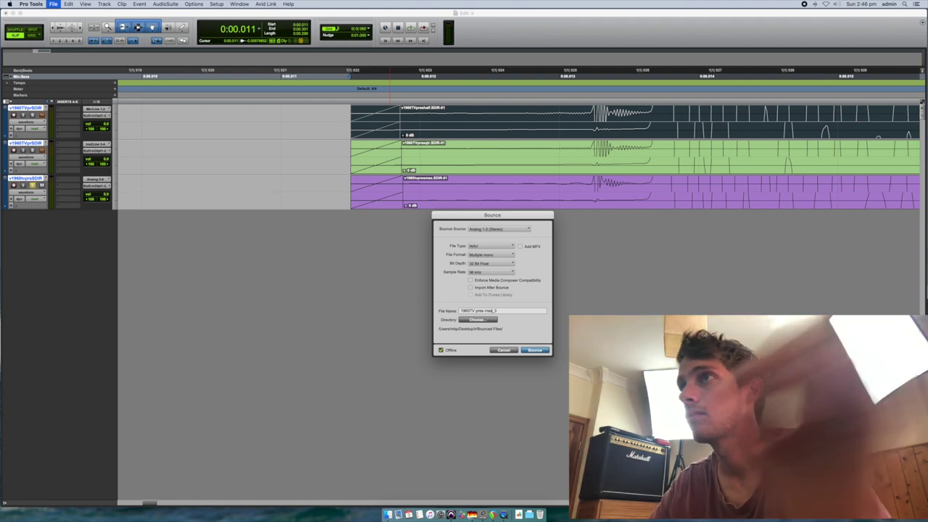
{"action": "left_click", "coordinate": [534, 350]}
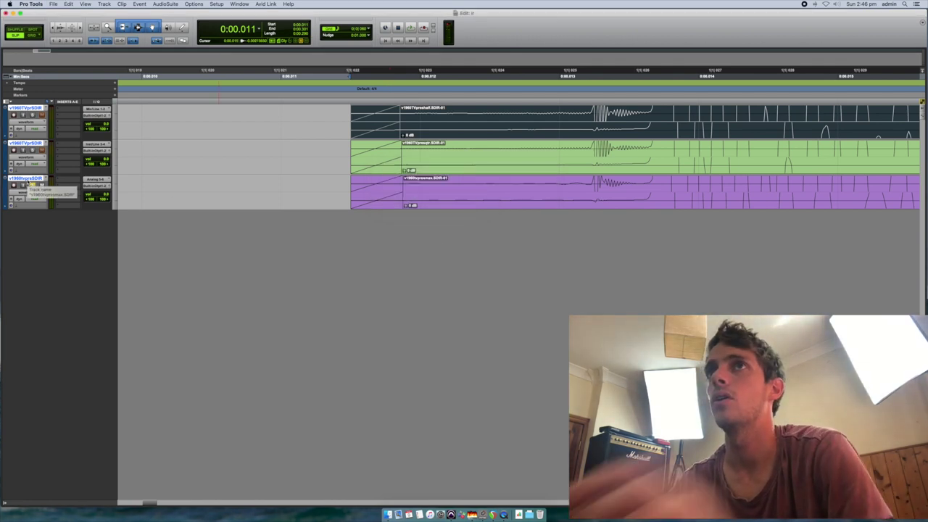
- Create one new mono audio track in Samples and open its input choices
{"action": "key", "text": "super+shift+n"}
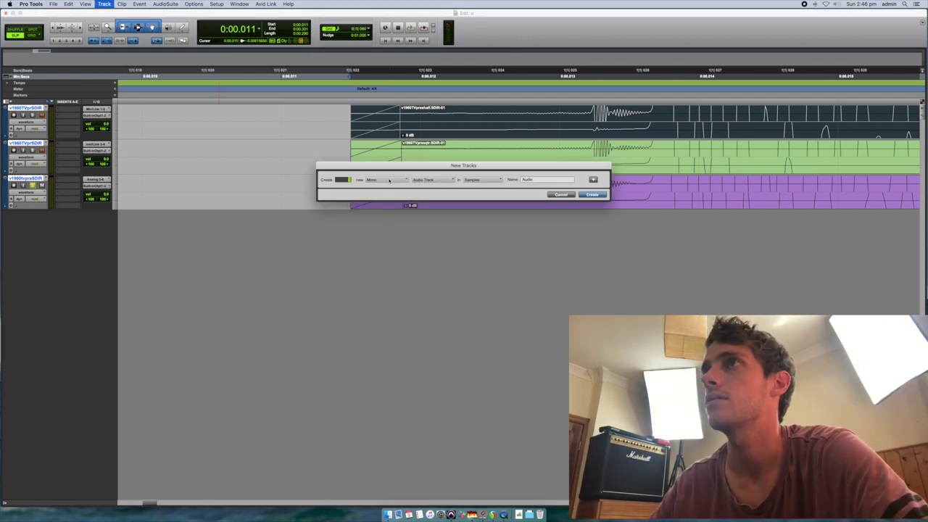
{"action": "left_click", "coordinate": [388, 181]}
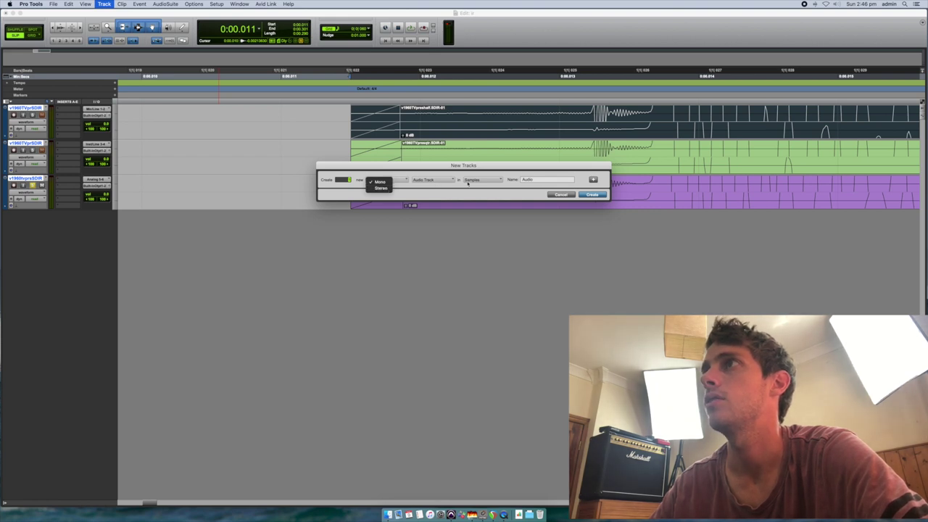
{"action": "key", "text": "Escape"}
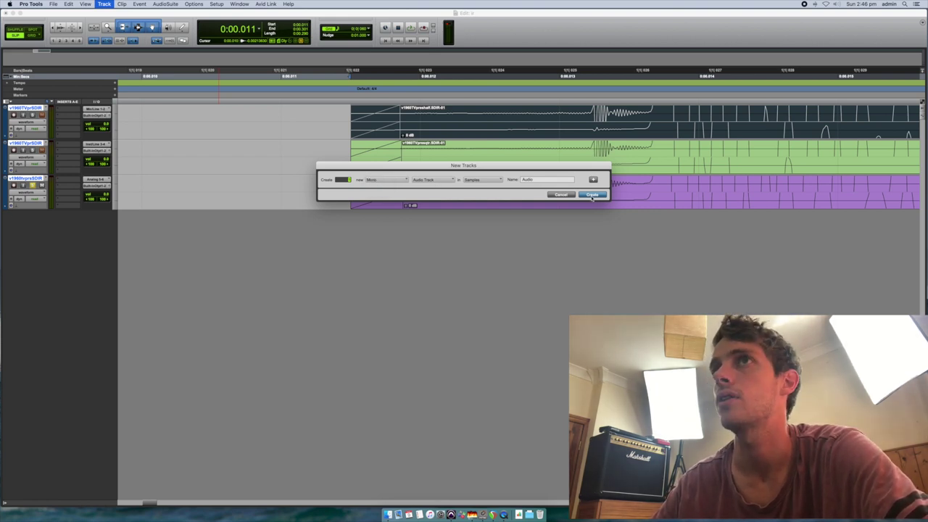
{"action": "key", "text": "Return"}
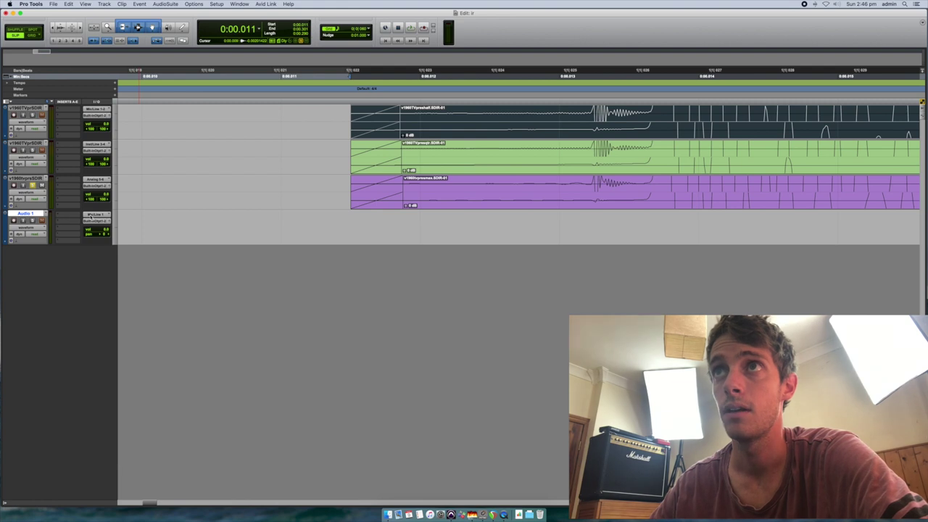
{"action": "left_click", "coordinate": [90, 215]}
{"action": "left_click", "coordinate": [149, 225]}
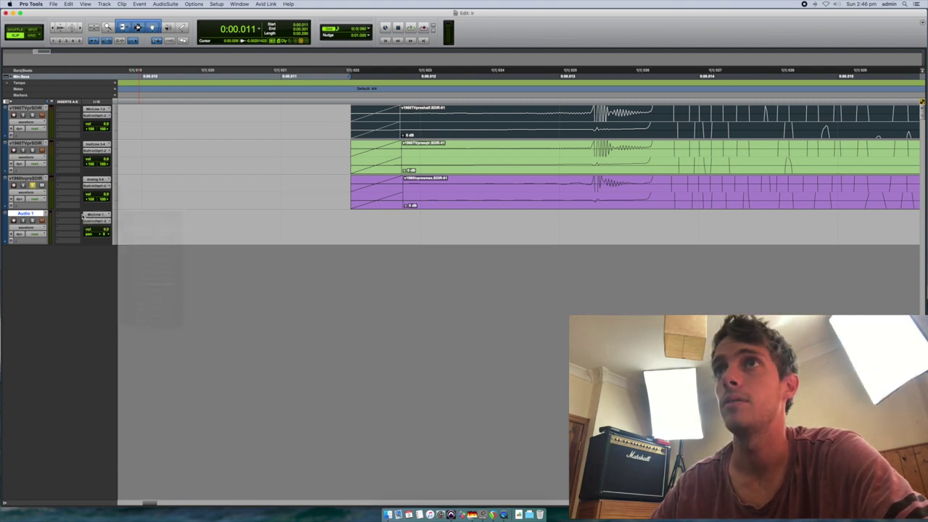
- Insert the Torpedo Wall of Sound (mono/stereo) plug-in on the Audio 1 track
{"action": "left_click", "coordinate": [73, 213]}
{"action": "mouse_move", "coordinate": [87, 214]}
{"action": "mouse_move", "coordinate": [133, 235]}
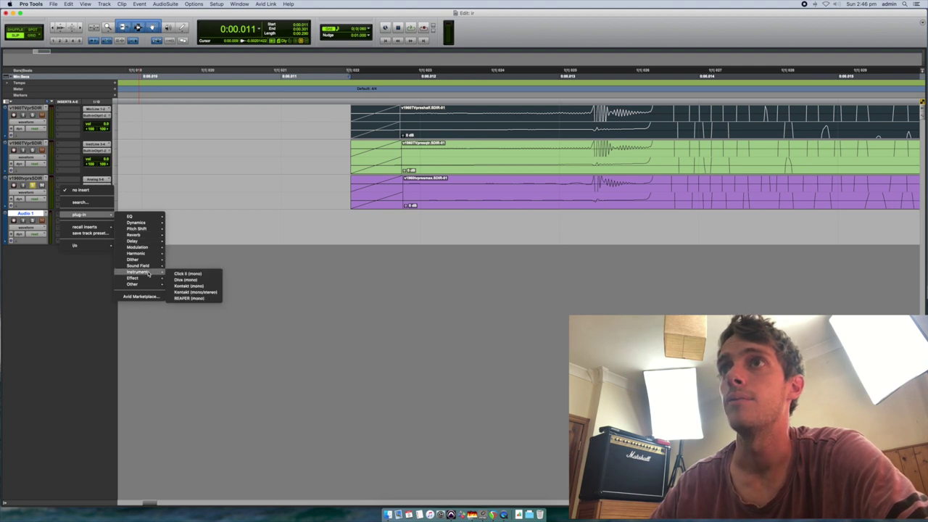
{"action": "mouse_move", "coordinate": [147, 285]}
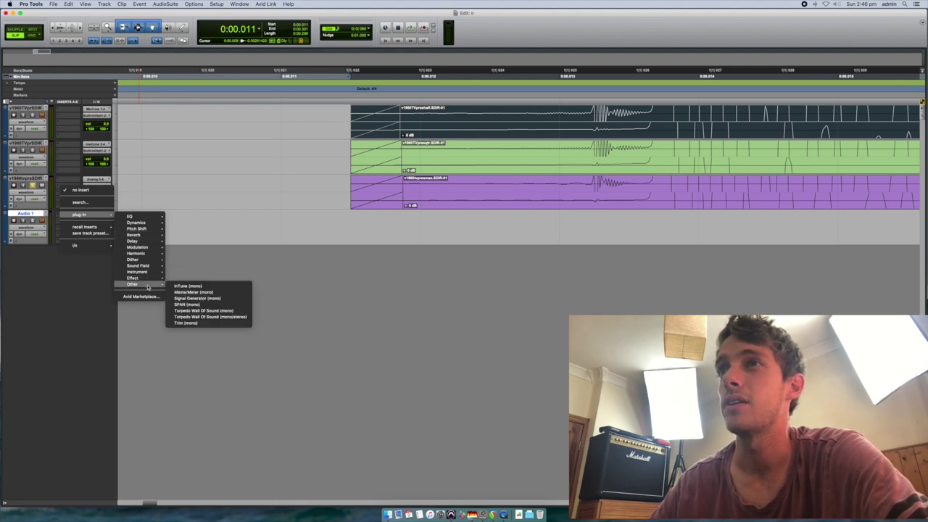
{"action": "left_click", "coordinate": [204, 317]}
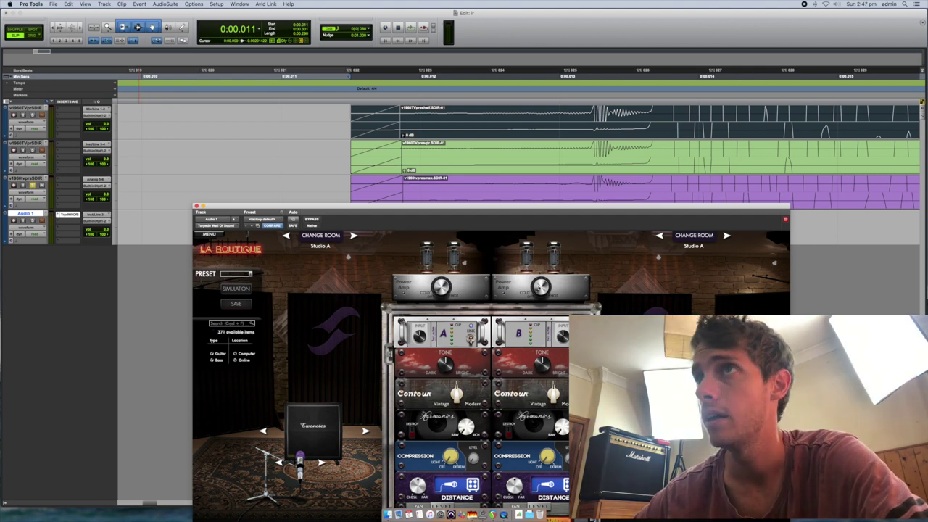
- Switch Torpedo Wall of Sound to its Simulation view and filter the cabinet list to User items on the computer
{"action": "left_click", "coordinate": [236, 289]}
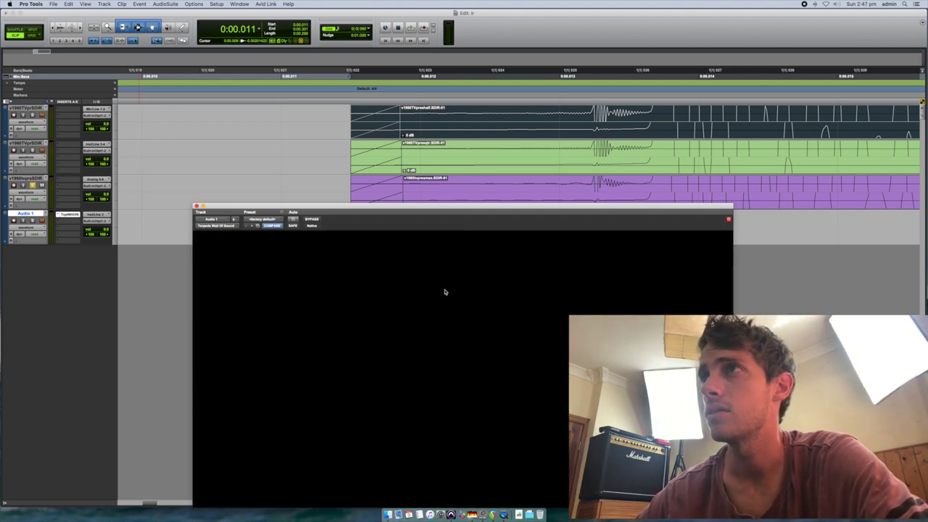
{"action": "left_click_drag", "start_coordinate": [416, 209], "coordinate": [388, 147]}
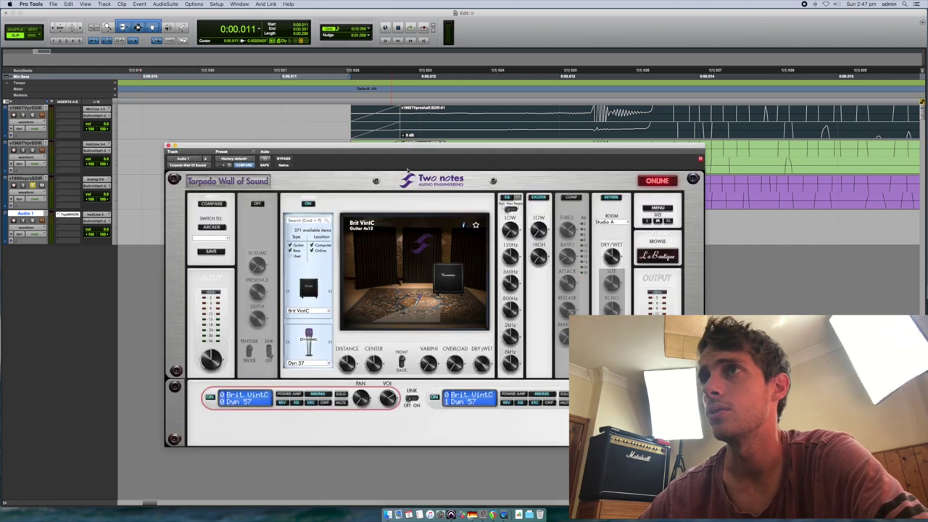
{"action": "left_click", "coordinate": [305, 311]}
{"action": "left_click", "coordinate": [304, 312]}
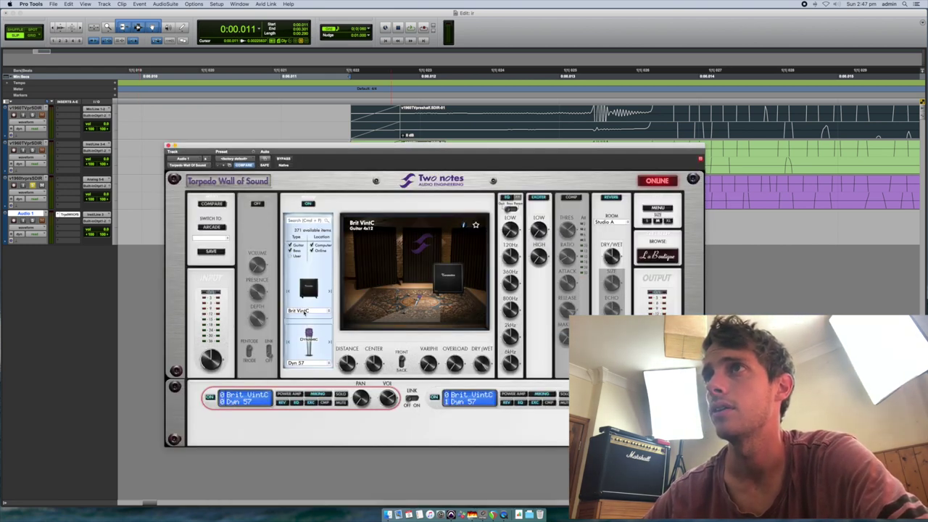
{"action": "left_click", "coordinate": [291, 250]}
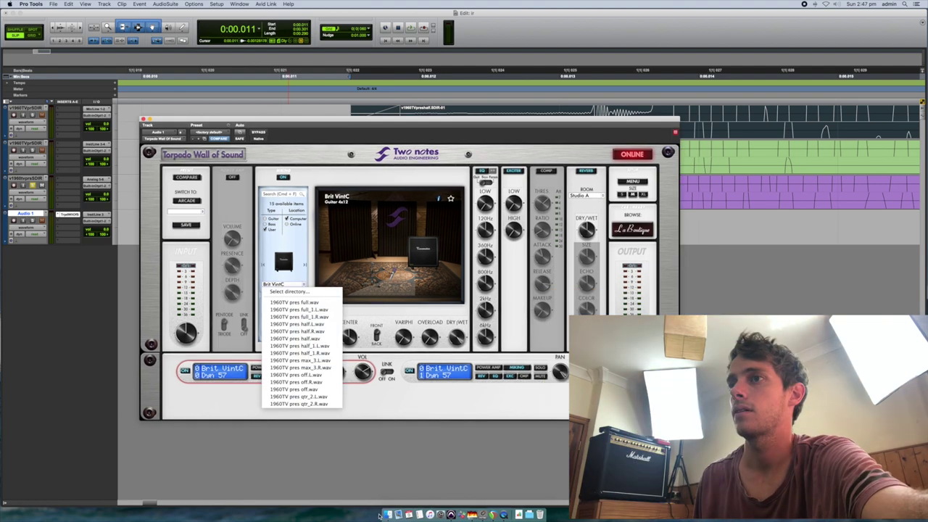
- Switch to Finder and open the Bounced Files folder inside the Desktop session folder ir
{"action": "left_click", "coordinate": [388, 515]}
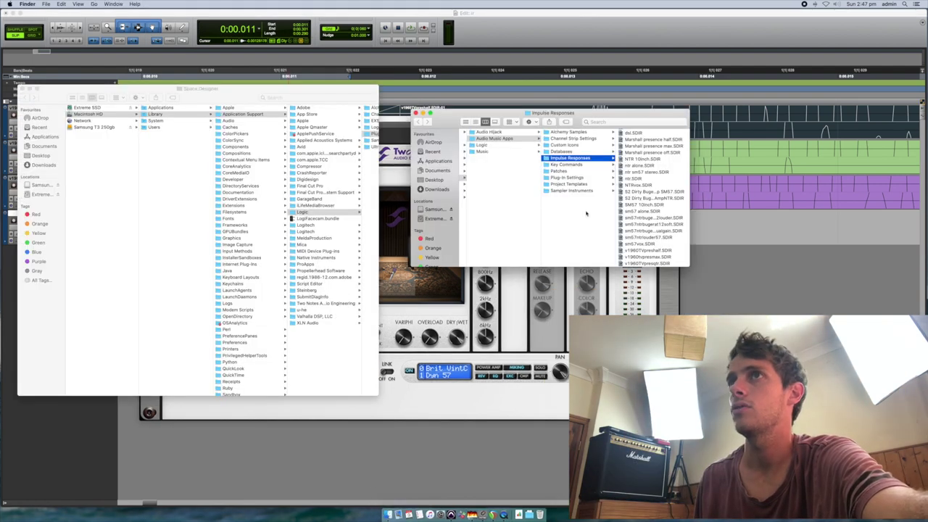
{"action": "scroll", "coordinate": [478, 164], "scroll_direction": "left", "scroll_amount": 10}
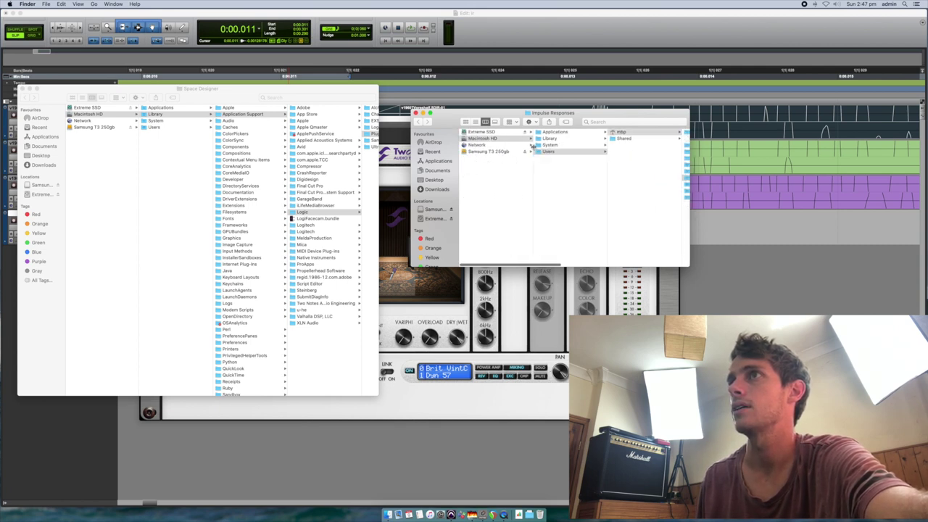
{"action": "left_click", "coordinate": [432, 180]}
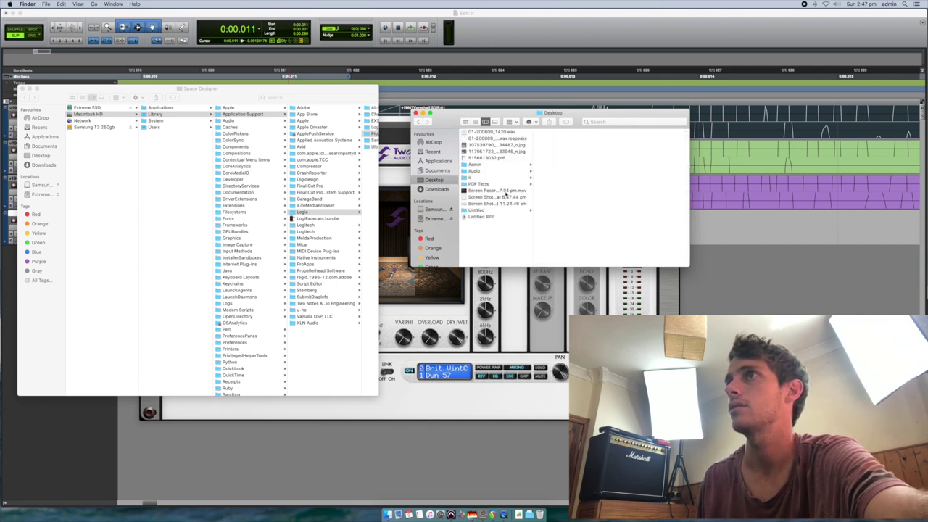
{"action": "left_click", "coordinate": [478, 178]}
{"action": "left_click", "coordinate": [556, 138]}
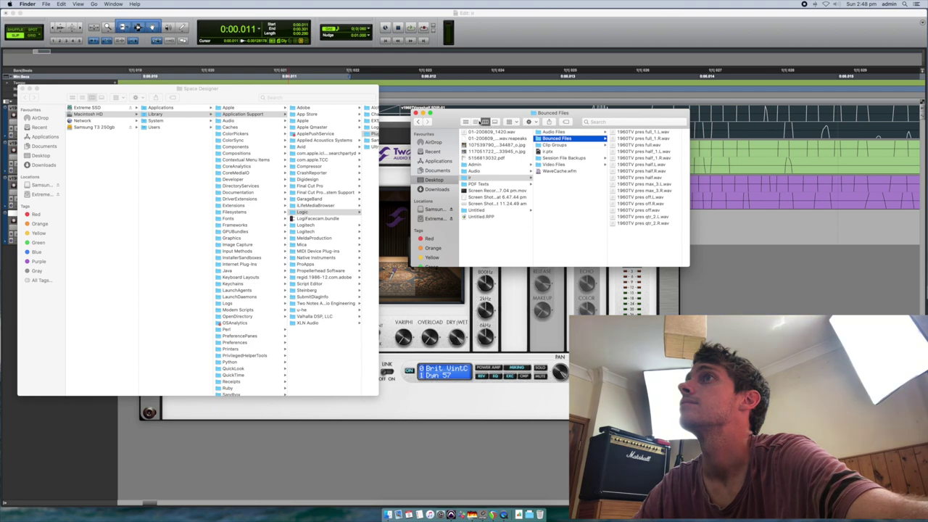
- List the bounced files by modification date and group the six new max_3, qtr_2 and half_1 WAVs into a new folder
{"action": "left_click", "coordinate": [475, 122]}
{"action": "left_click", "coordinate": [583, 133]}
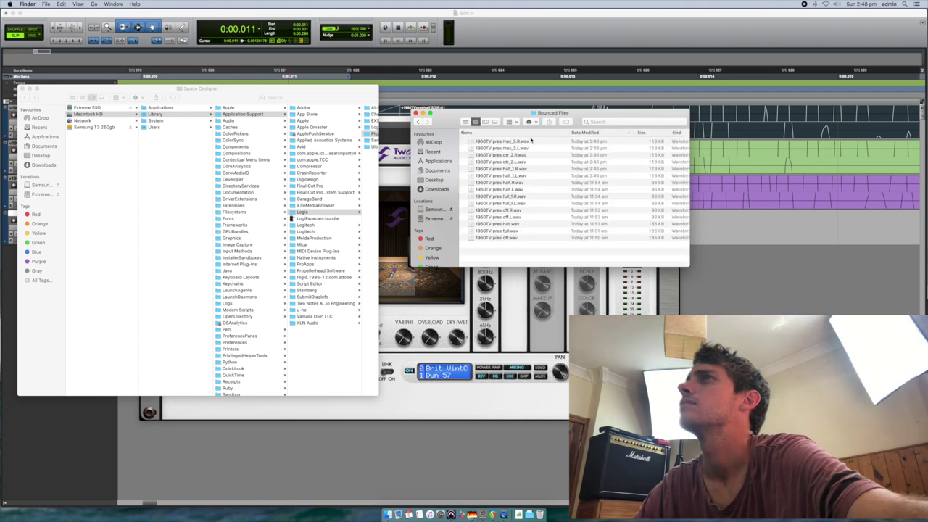
{"action": "left_click", "coordinate": [511, 141]}
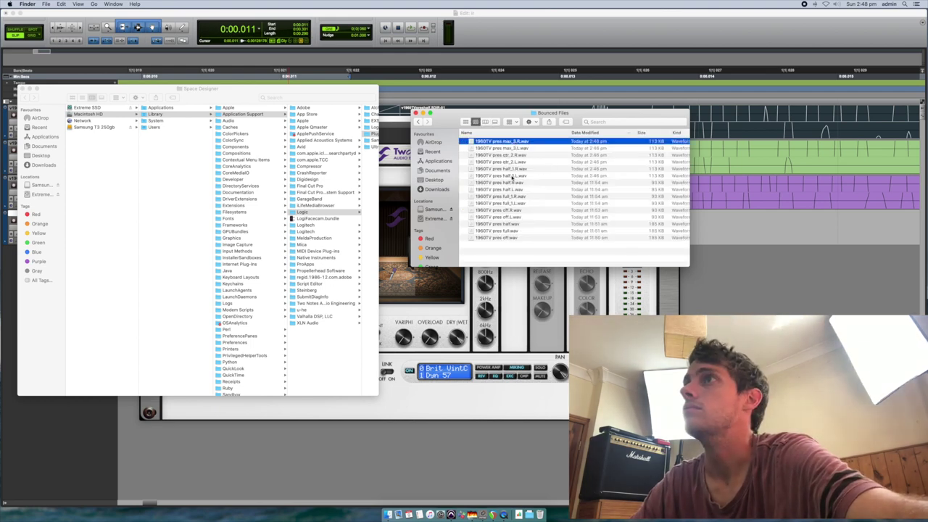
{"action": "left_click", "coordinate": [513, 175], "text": "shift"}
{"action": "scroll", "coordinate": [516, 168], "scroll_direction": "right", "scroll_amount": 1}
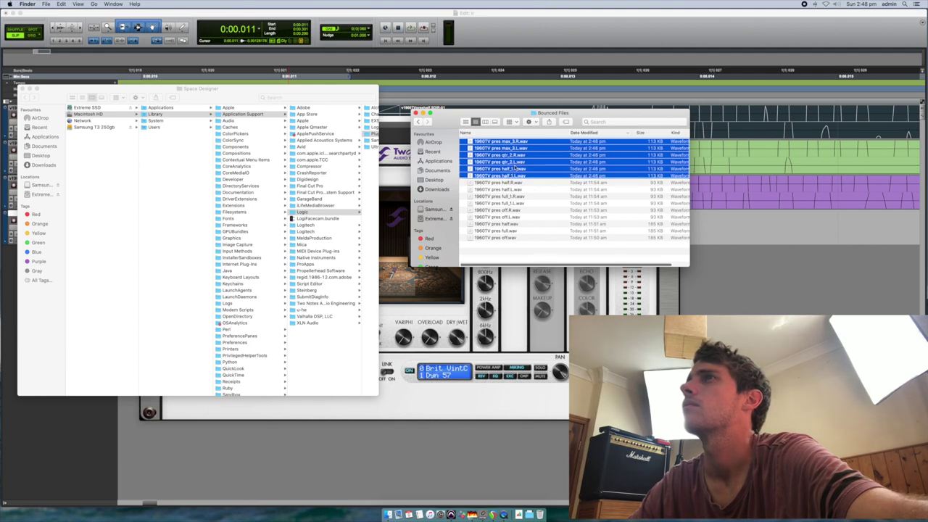
{"action": "right_click", "coordinate": [520, 167]}
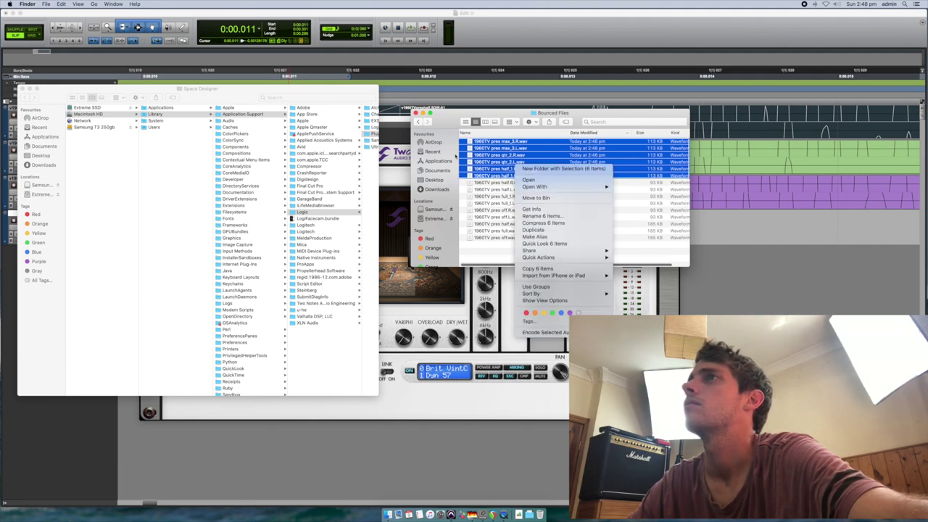
{"action": "left_click", "coordinate": [527, 168]}
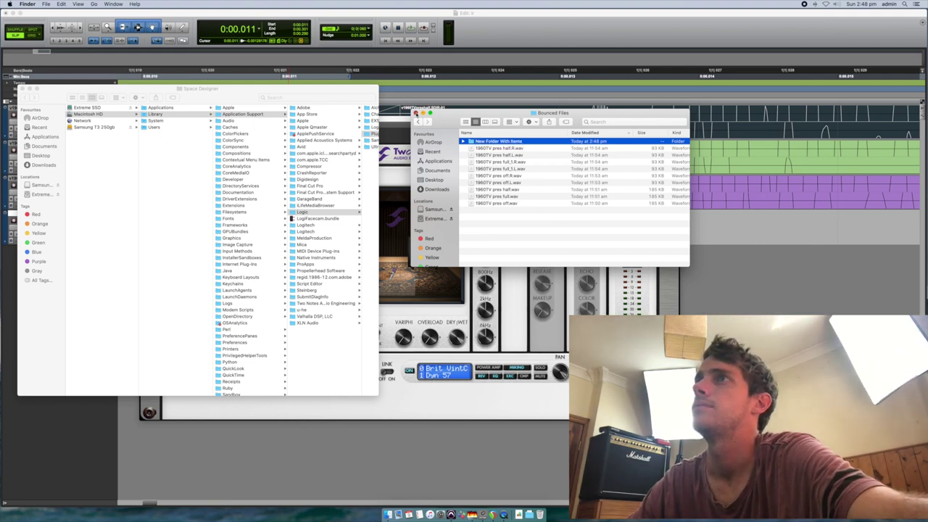
- Close the Finder window, return to Pro Tools and set New Folder With Items as the plug-in's user cabinet directory
{"action": "left_click", "coordinate": [415, 113]}
{"action": "key", "text": "super+Tab"}
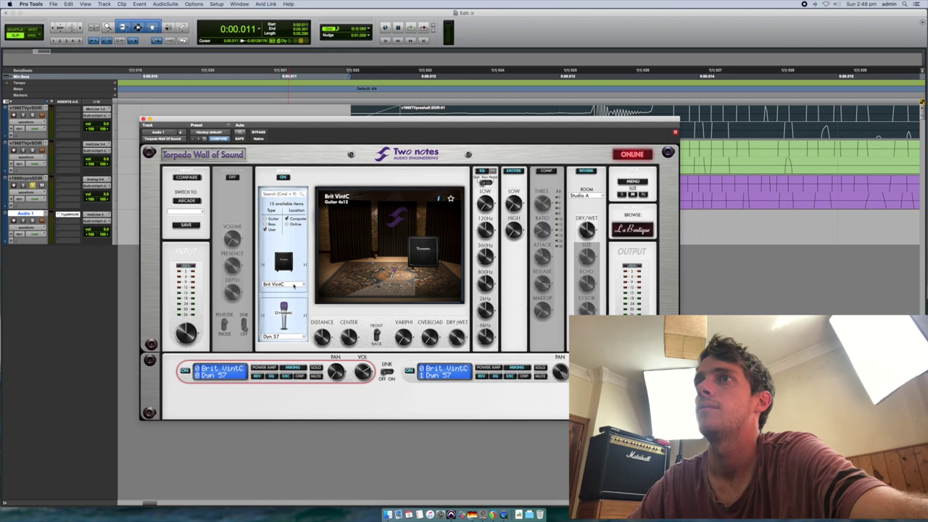
{"action": "left_click", "coordinate": [294, 286]}
{"action": "left_click", "coordinate": [319, 290]}
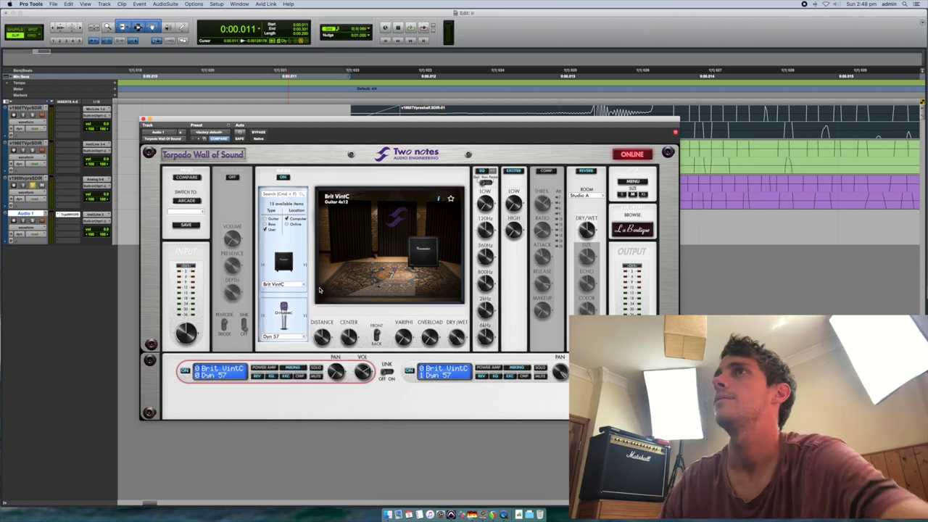
{"action": "left_click", "coordinate": [428, 118]}
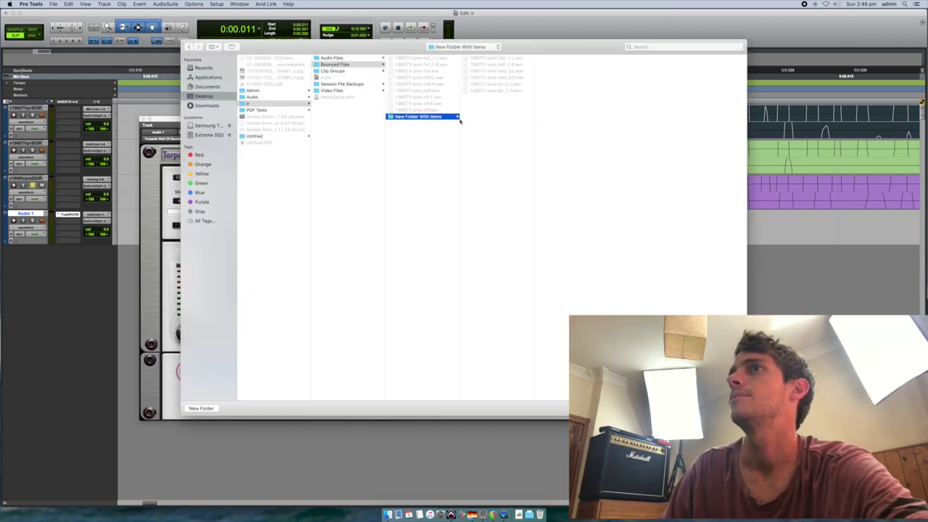
{"action": "key", "text": "Escape"}
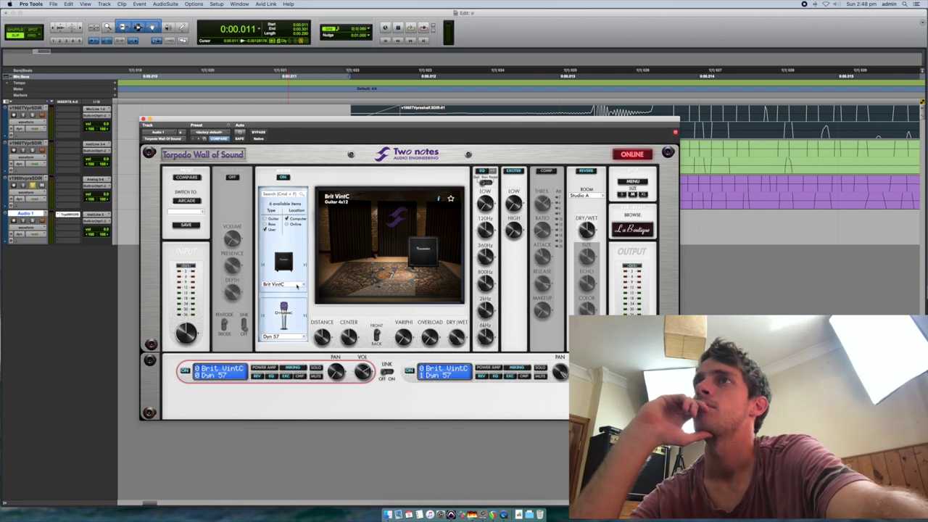
- Load 1960TV pres max_3.L.wav as the first channel's cabinet, with that channel's reverb, EQ and exciter switched off
{"action": "left_click", "coordinate": [295, 284]}
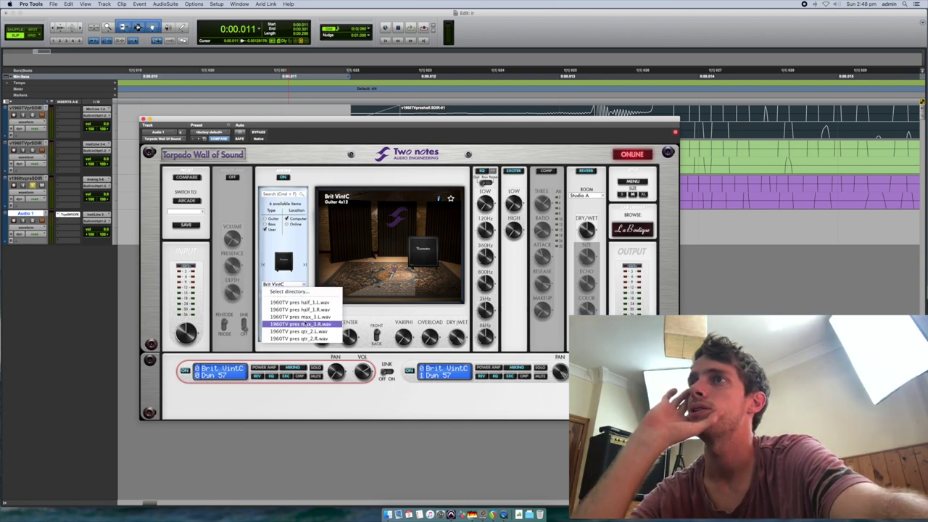
{"action": "left_click", "coordinate": [303, 318]}
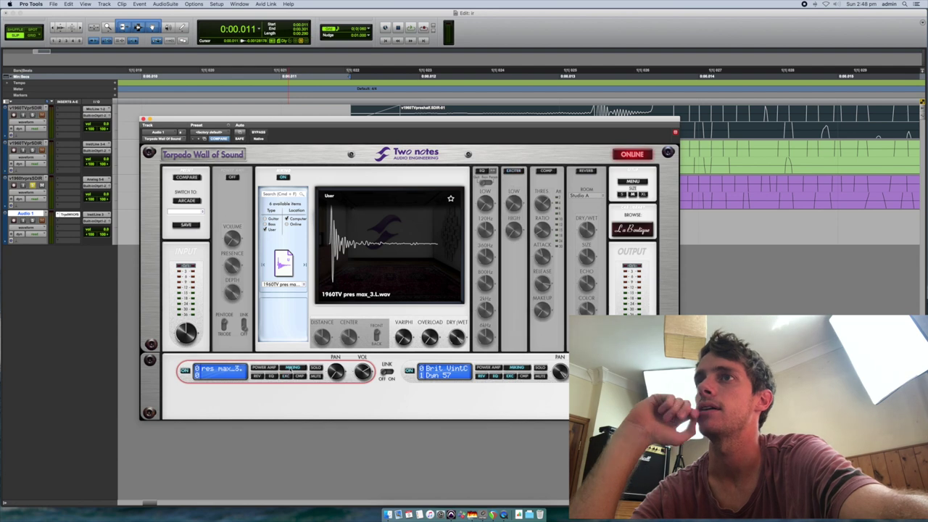
{"action": "mouse_move", "coordinate": [333, 374]}
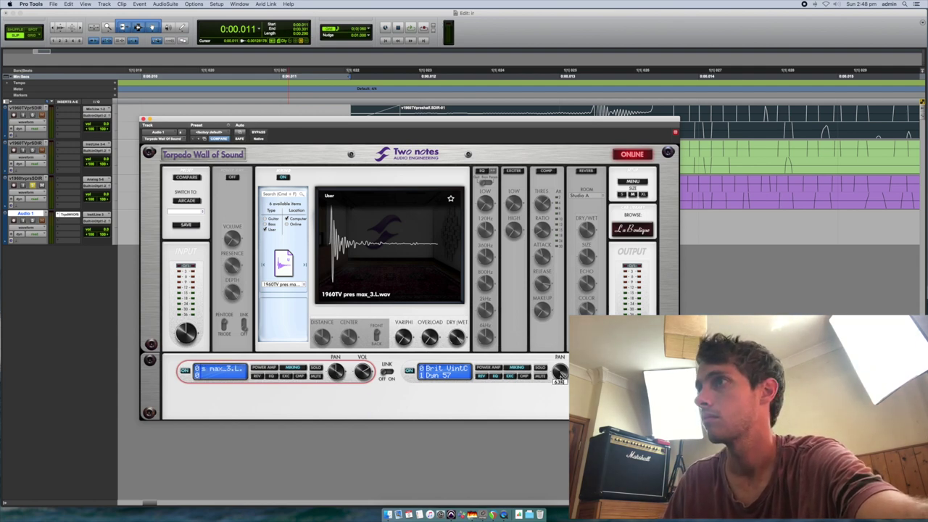
- Switch off the second channel's reverb, EQ and exciter and load 1960TV pres max_3.R.wav as its cabinet
{"action": "left_click", "coordinate": [420, 374]}
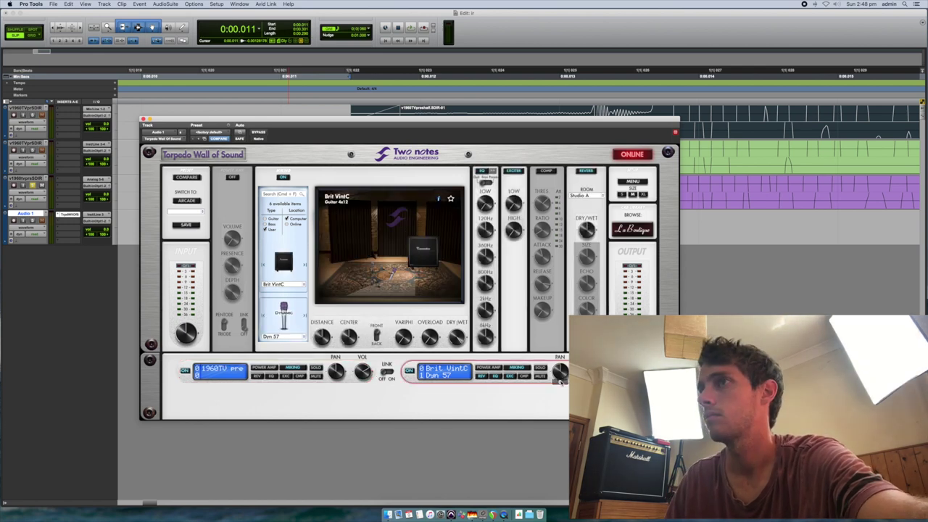
{"action": "left_click", "coordinate": [484, 377]}
{"action": "left_click", "coordinate": [495, 378]}
{"action": "left_click", "coordinate": [511, 377]}
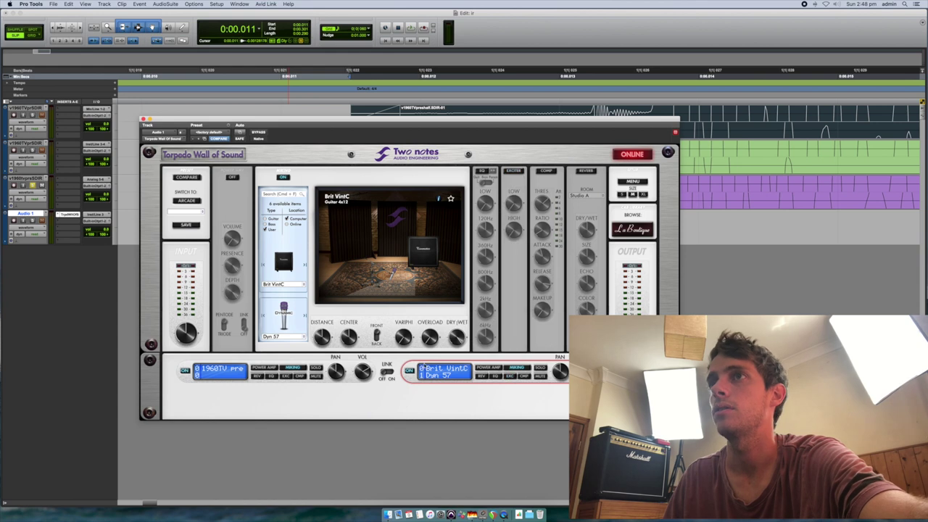
{"action": "left_click", "coordinate": [283, 284]}
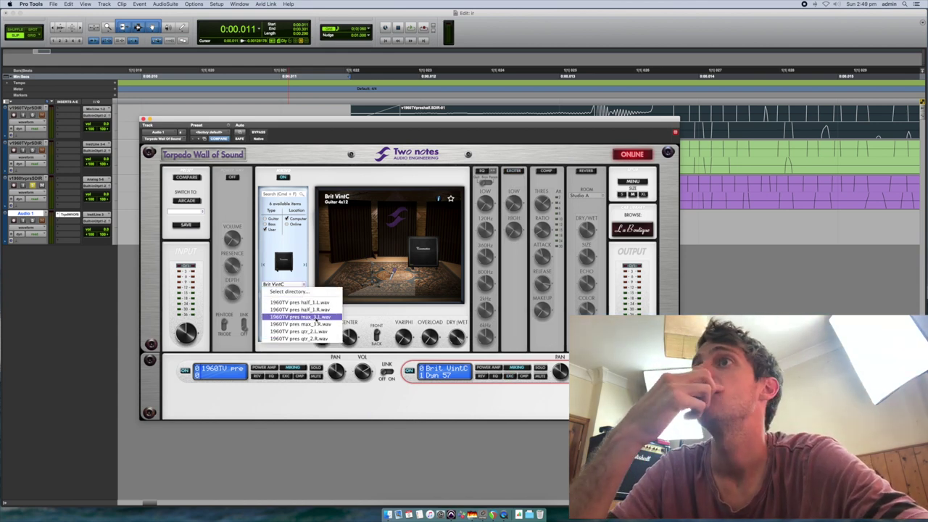
{"action": "left_click", "coordinate": [319, 325]}
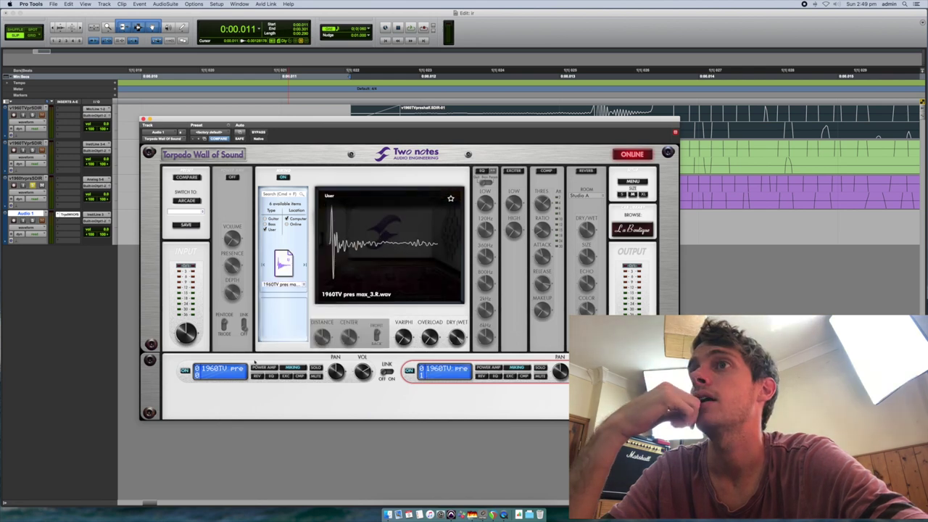